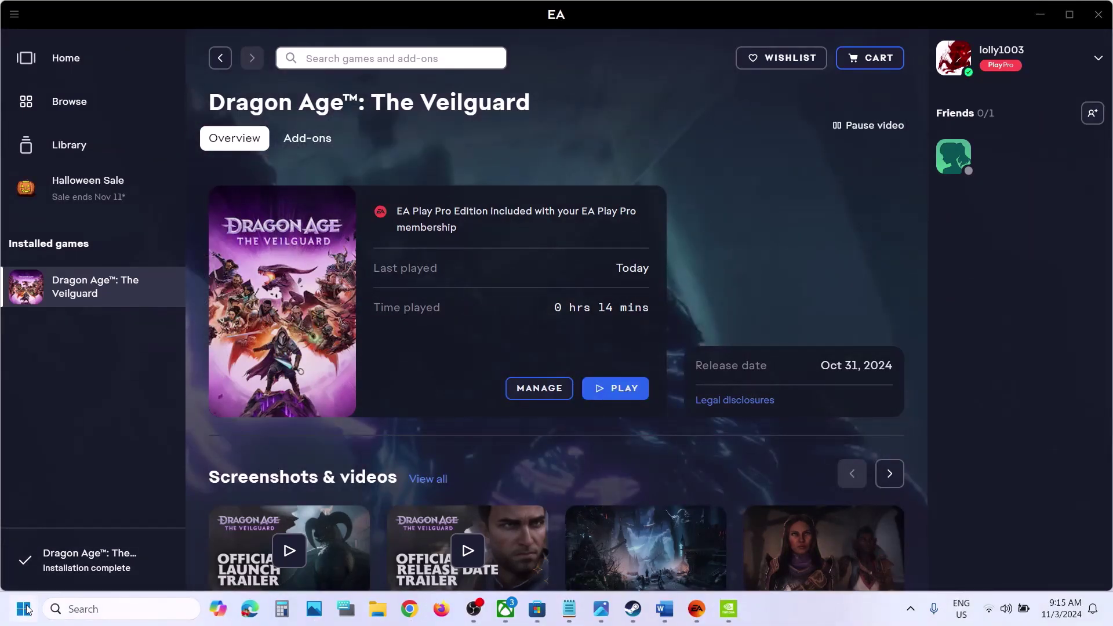
Show the Start menu's power options with Restart, then dismiss the menu without restarting.
{"action": "left_click", "coordinate": [24, 608]}
{"action": "left_click", "coordinate": [422, 559]}
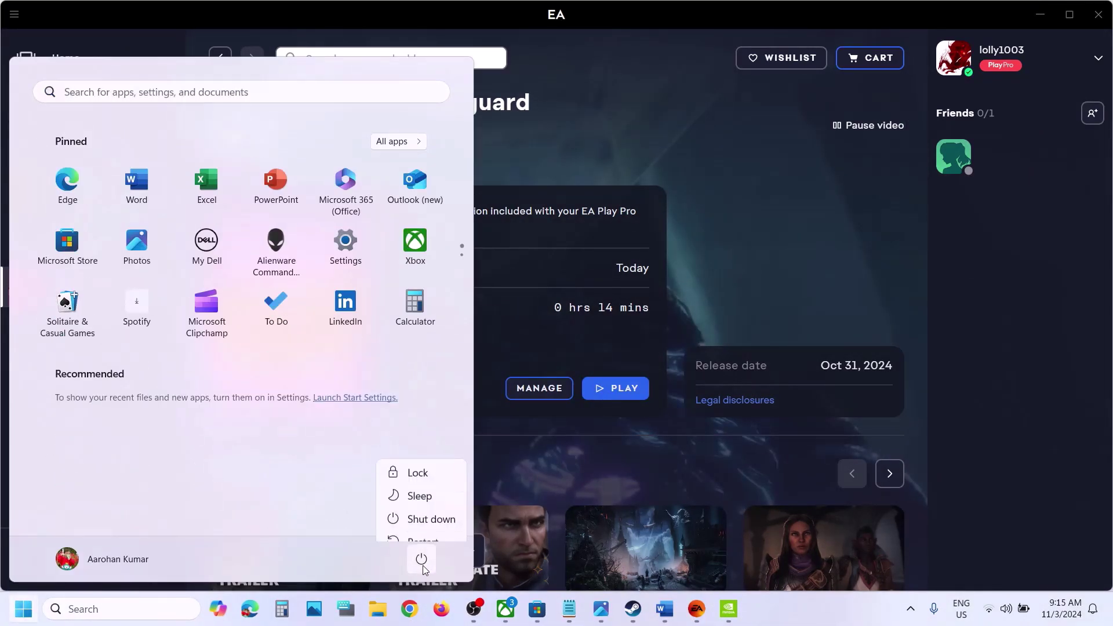
{"action": "left_click", "coordinate": [761, 307]}
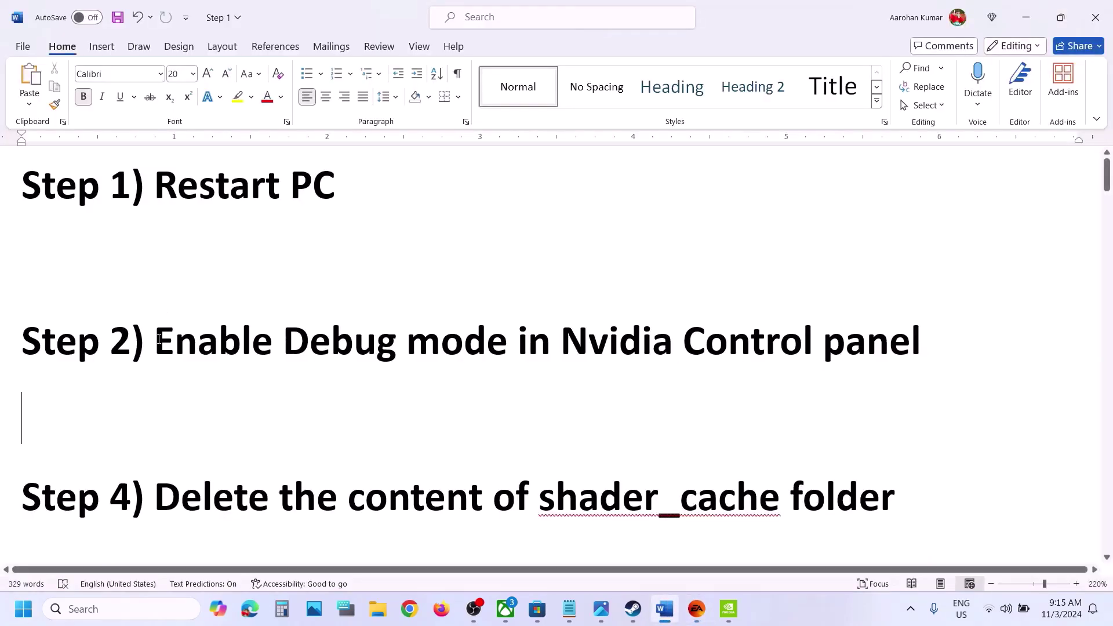
Highlight the Step 2 Debug mode instruction in Word and launch NVIDIA Control Panel from the desktop menu.
{"action": "left_click_drag", "start_coordinate": [158, 339], "coordinate": [921, 346]}
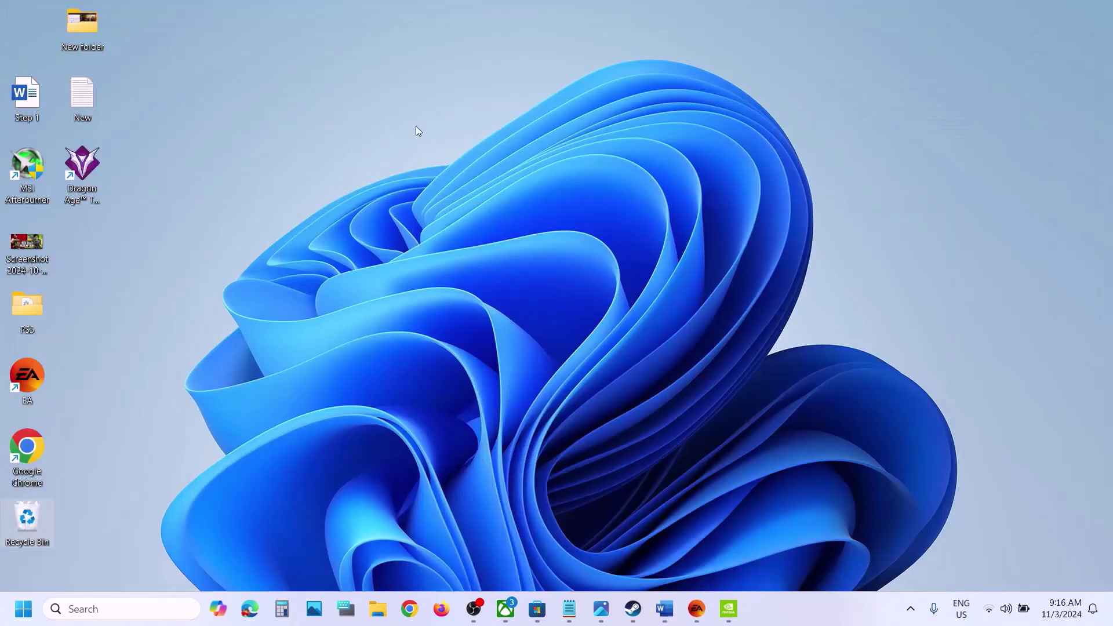
{"action": "right_click", "coordinate": [303, 113]}
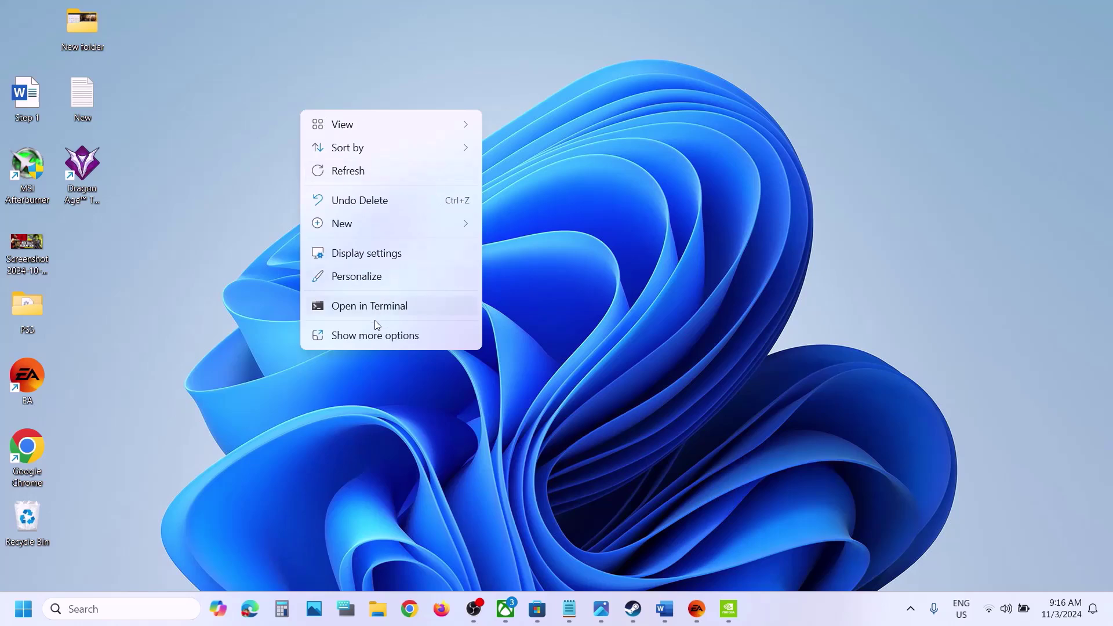
{"action": "left_click", "coordinate": [370, 335]}
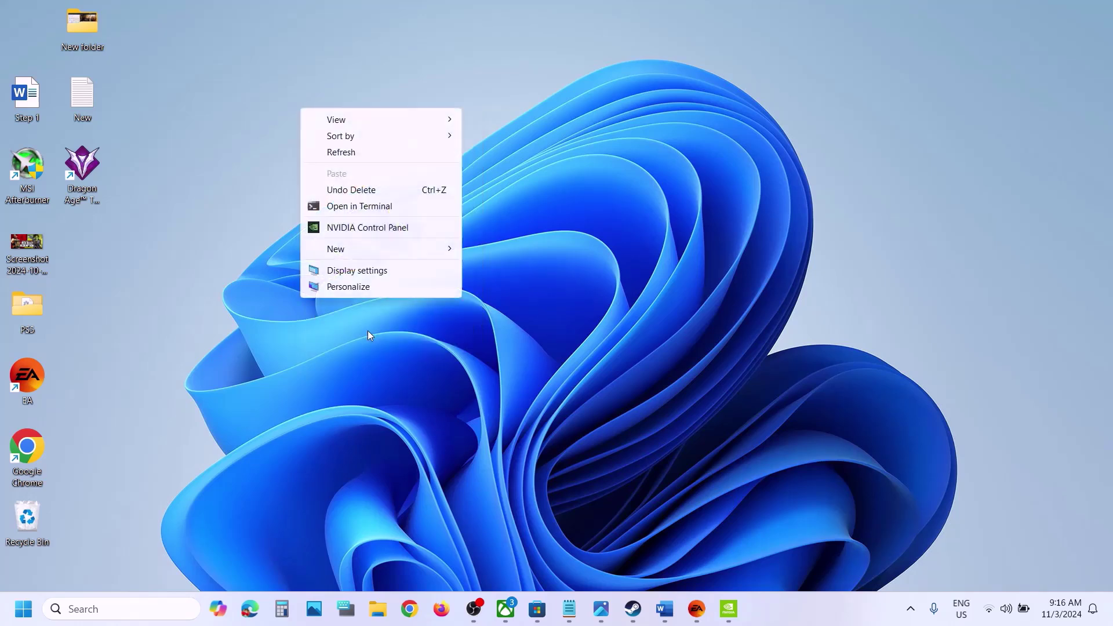
{"action": "left_click", "coordinate": [372, 226]}
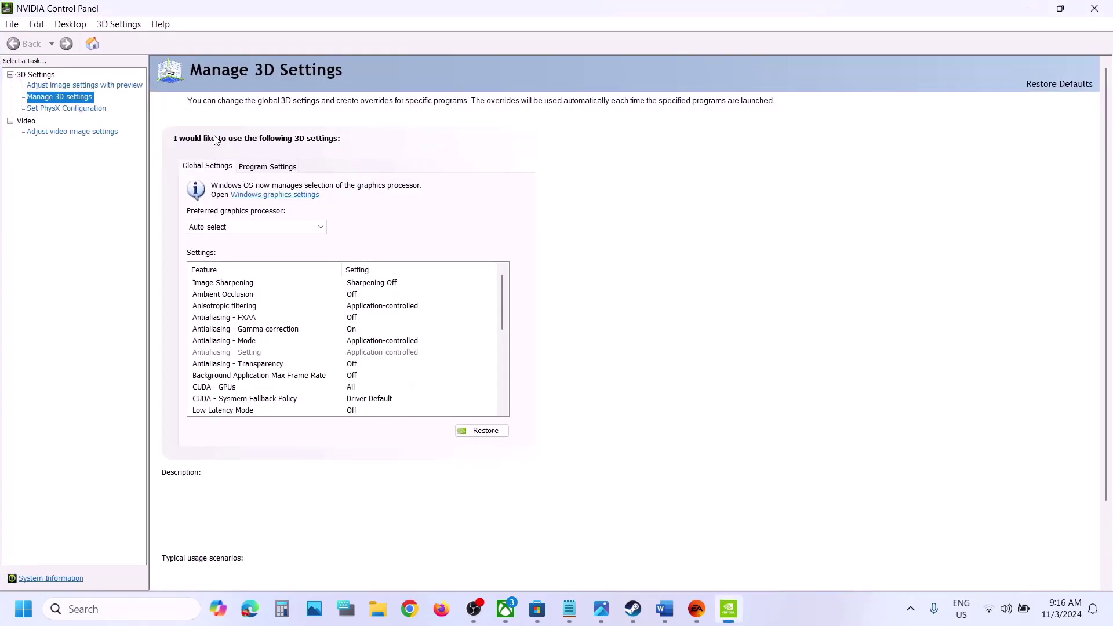
Enable Debug Mode from the NVIDIA Control Panel Help menu and verify it is checked.
{"action": "left_click", "coordinate": [161, 24]}
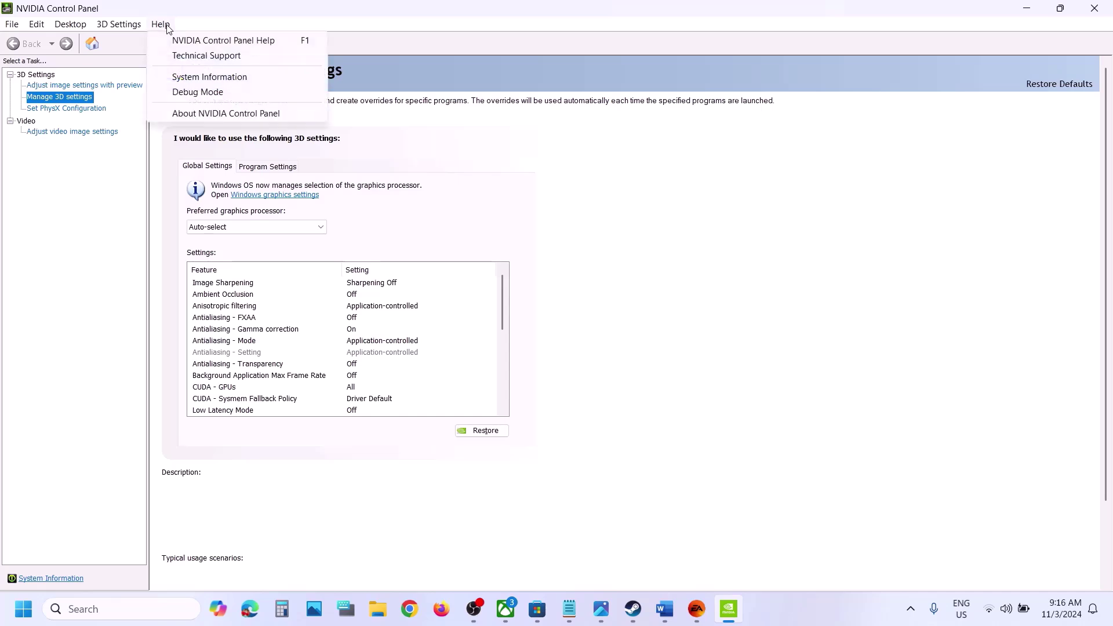
{"action": "left_click", "coordinate": [209, 93]}
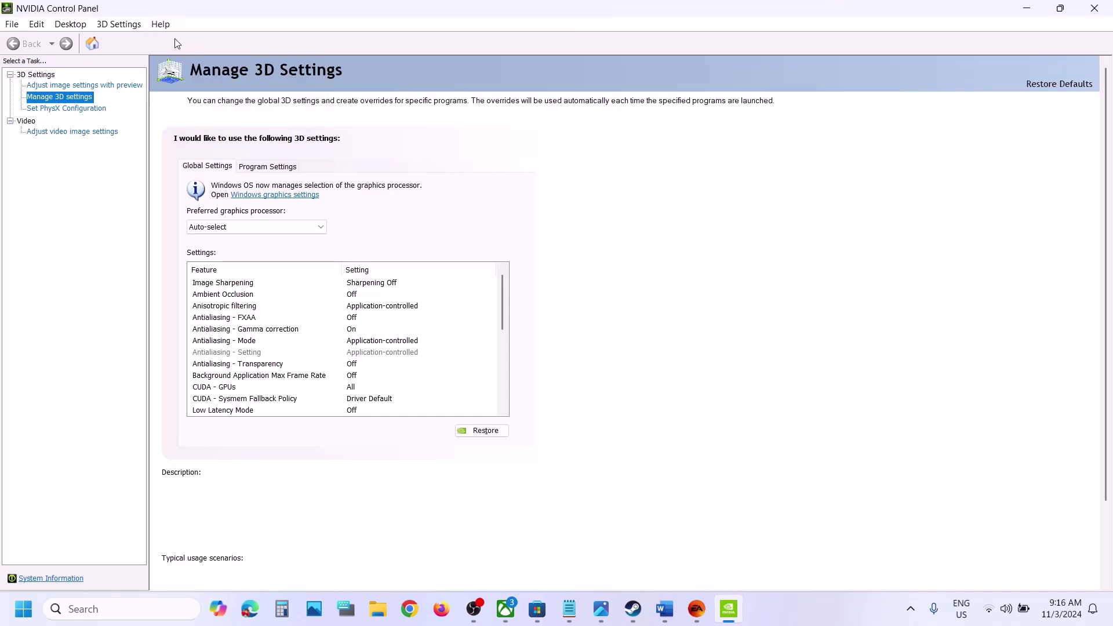
{"action": "left_click", "coordinate": [161, 25]}
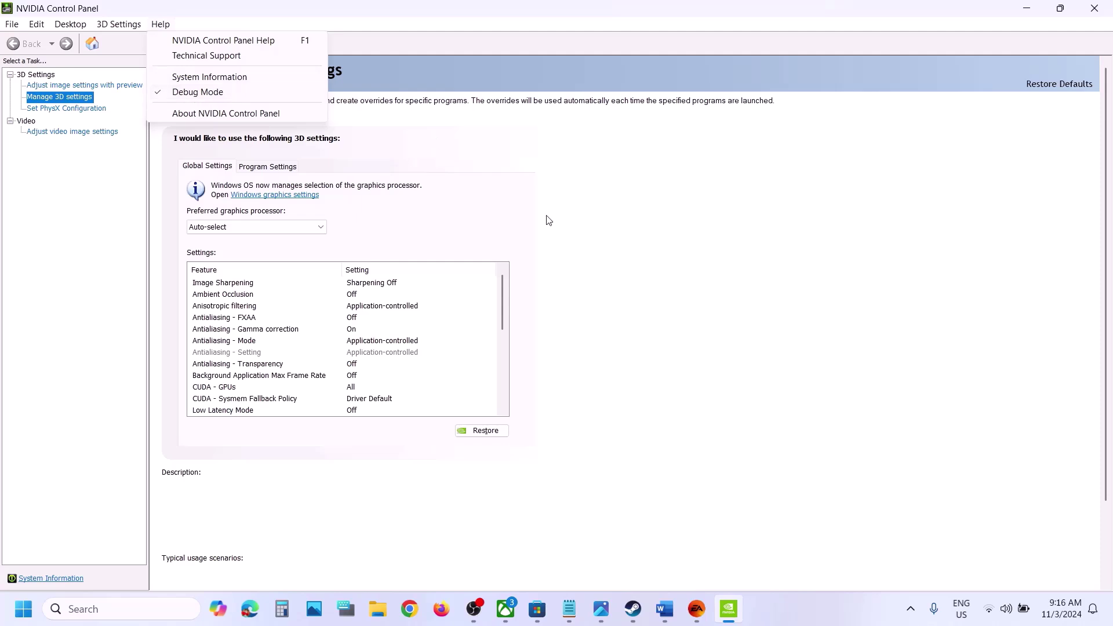
{"action": "left_click", "coordinate": [638, 264]}
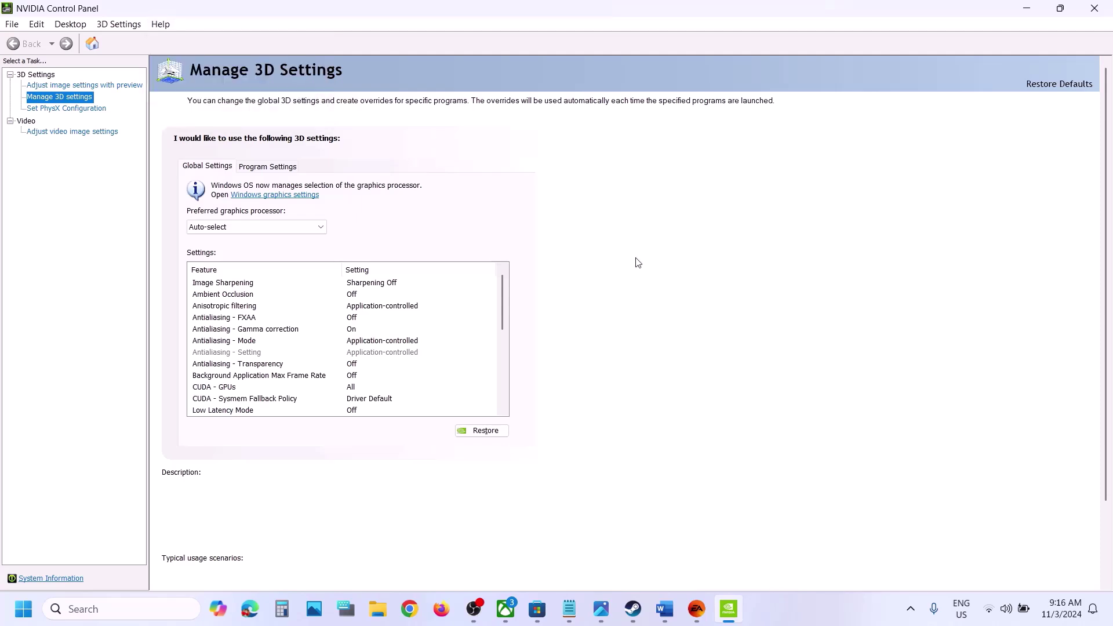
Highlight Step 4's shader_cache instruction in the Word guide, then switch to the Steam library.
{"action": "left_click", "coordinate": [665, 610]}
{"action": "scroll", "coordinate": [399, 299], "scroll_direction": "down", "scroll_amount": 3}
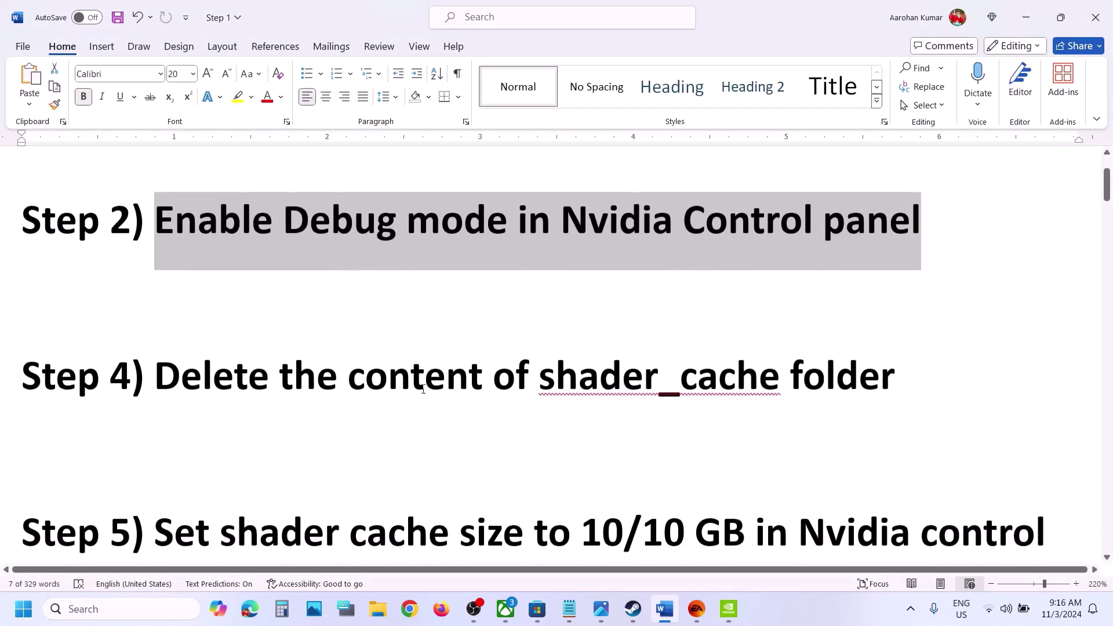
{"action": "left_click_drag", "start_coordinate": [440, 374], "coordinate": [894, 377]}
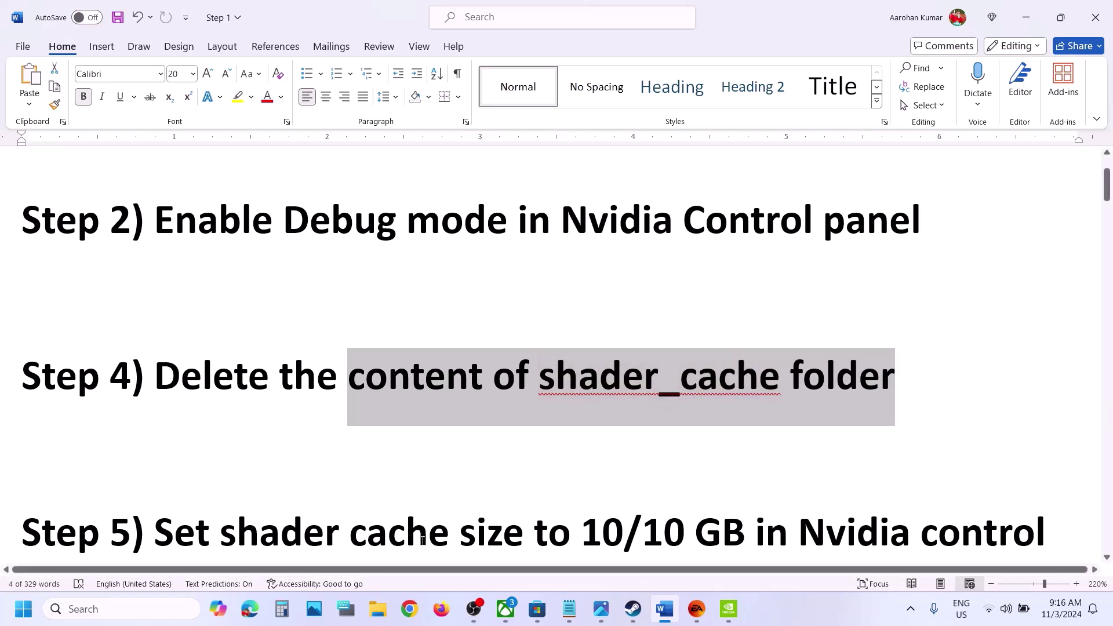
{"action": "mouse_move", "coordinate": [698, 622]}
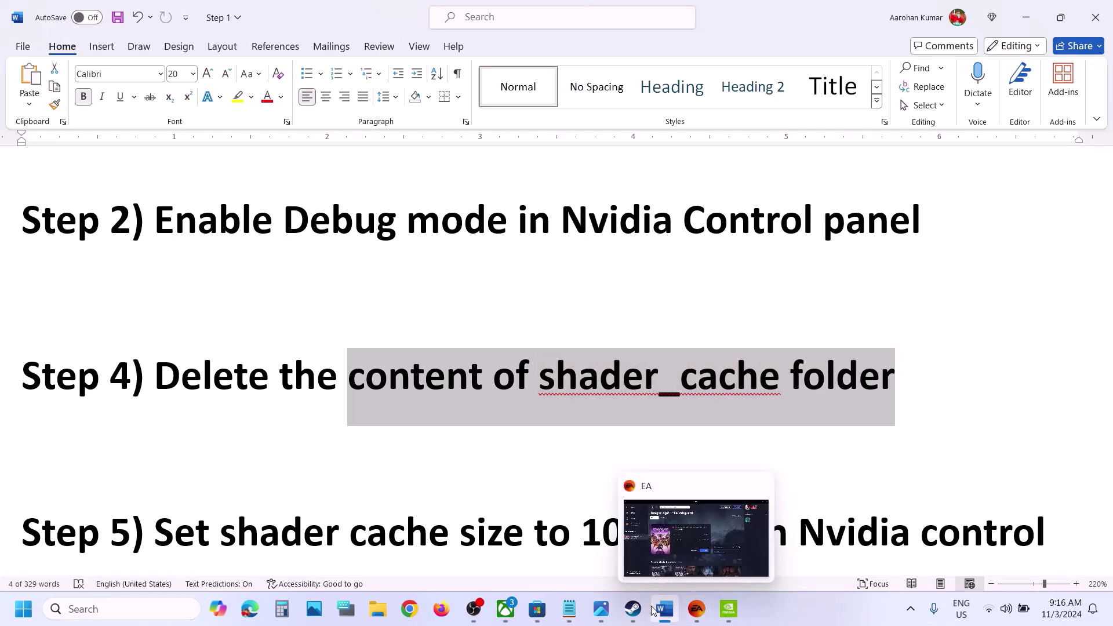
{"action": "left_click", "coordinate": [633, 609]}
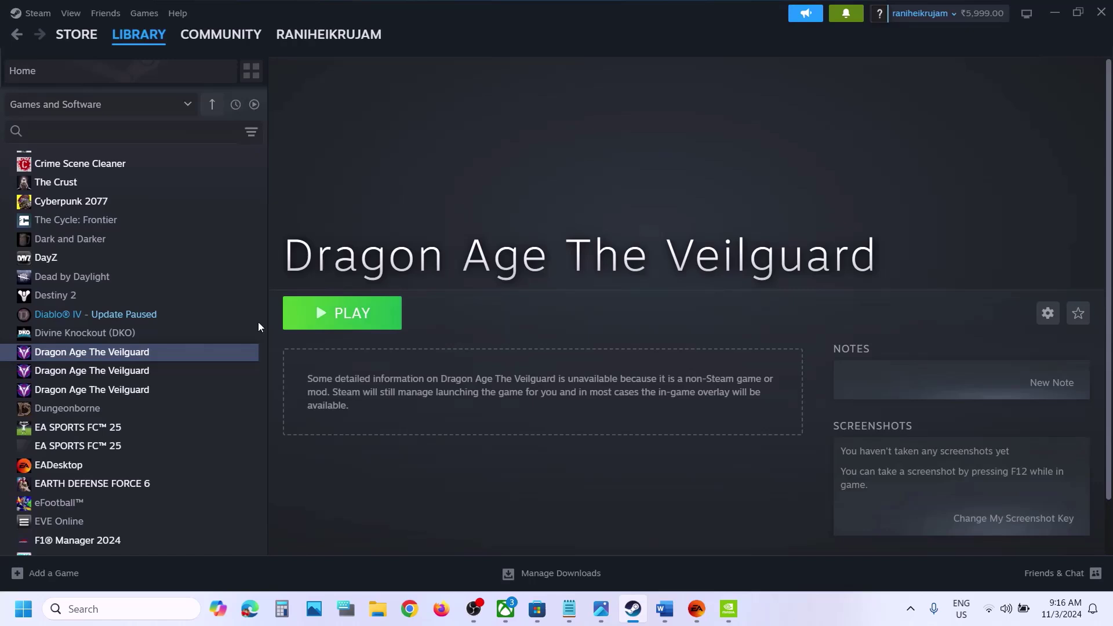
Open Dragon Age The Veilguard's install folder via the EA app's Manage > View properties > Open folder.
{"action": "right_click", "coordinate": [145, 352]}
{"action": "mouse_move", "coordinate": [217, 439]}
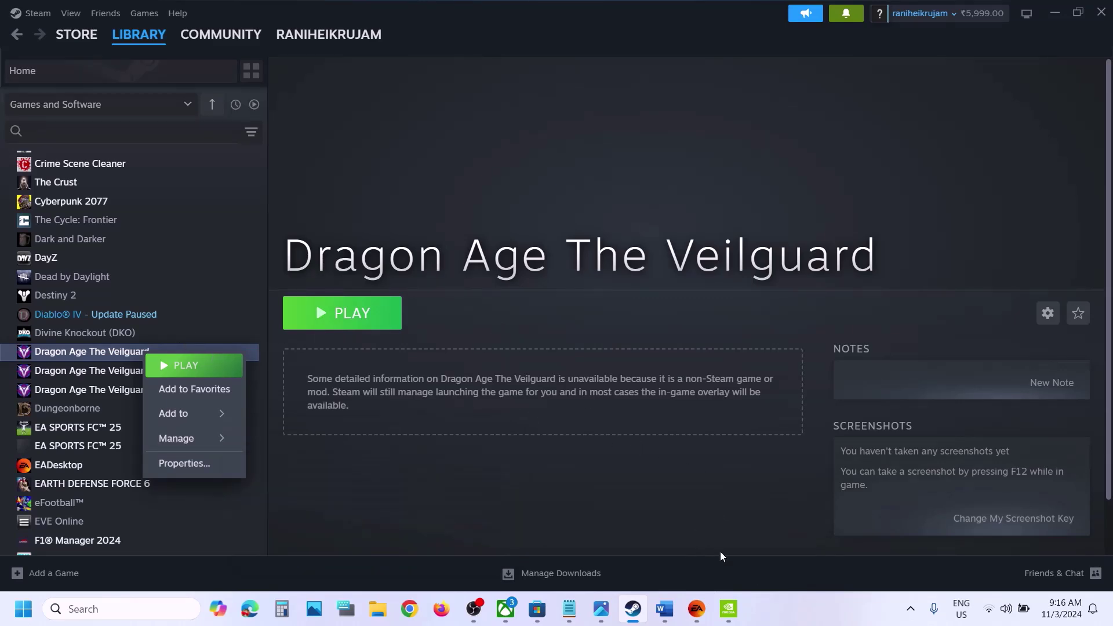
{"action": "left_click", "coordinate": [698, 609]}
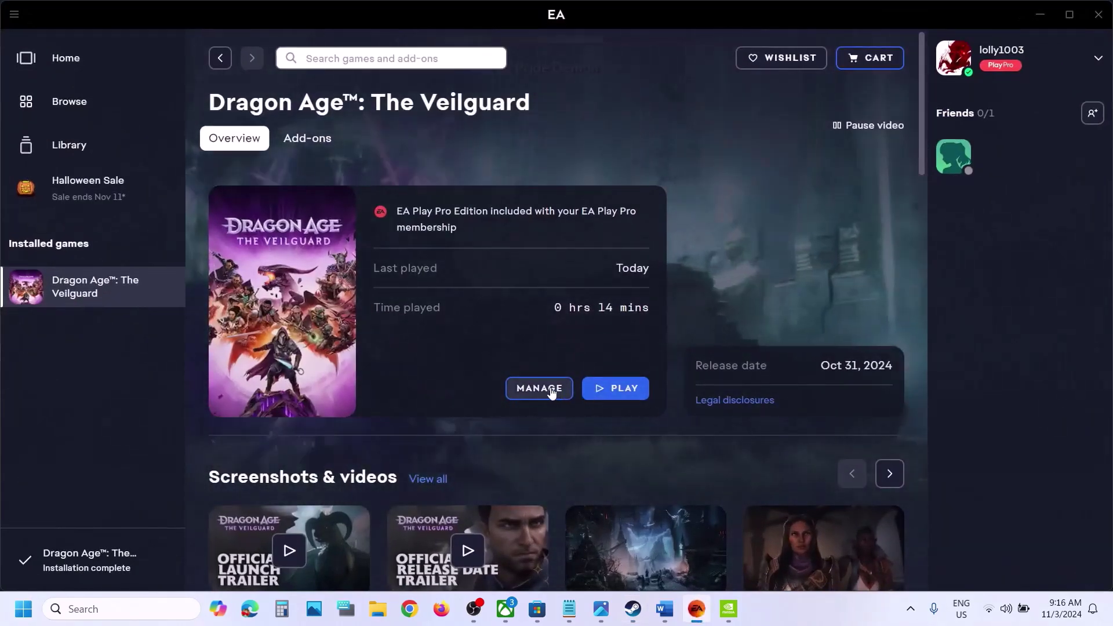
{"action": "left_click", "coordinate": [545, 388]}
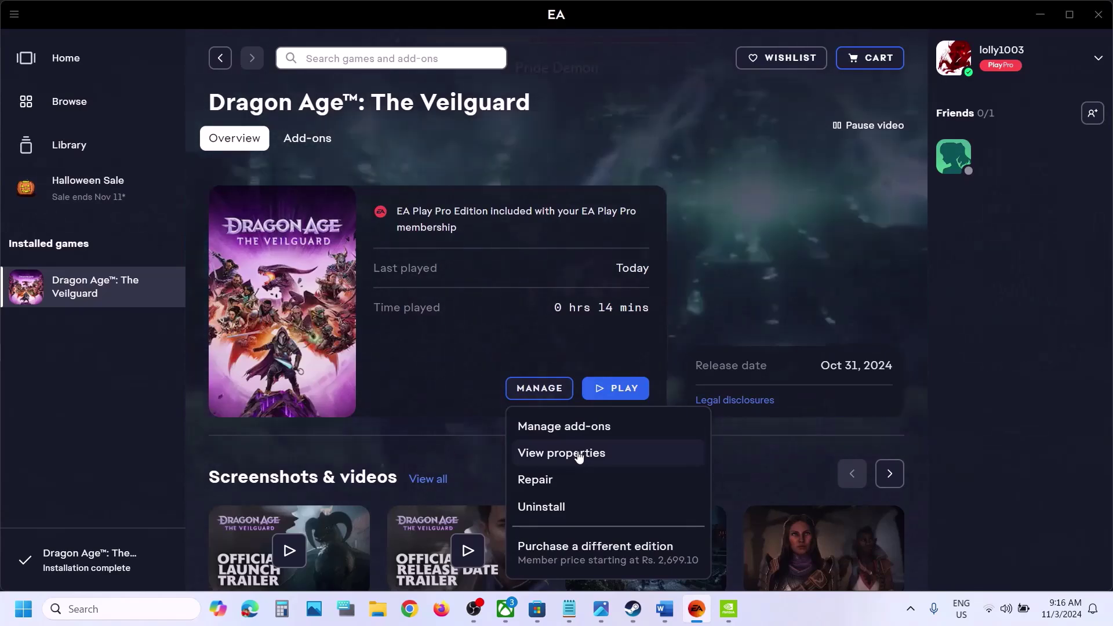
{"action": "left_click", "coordinate": [650, 453]}
{"action": "left_click", "coordinate": [728, 246]}
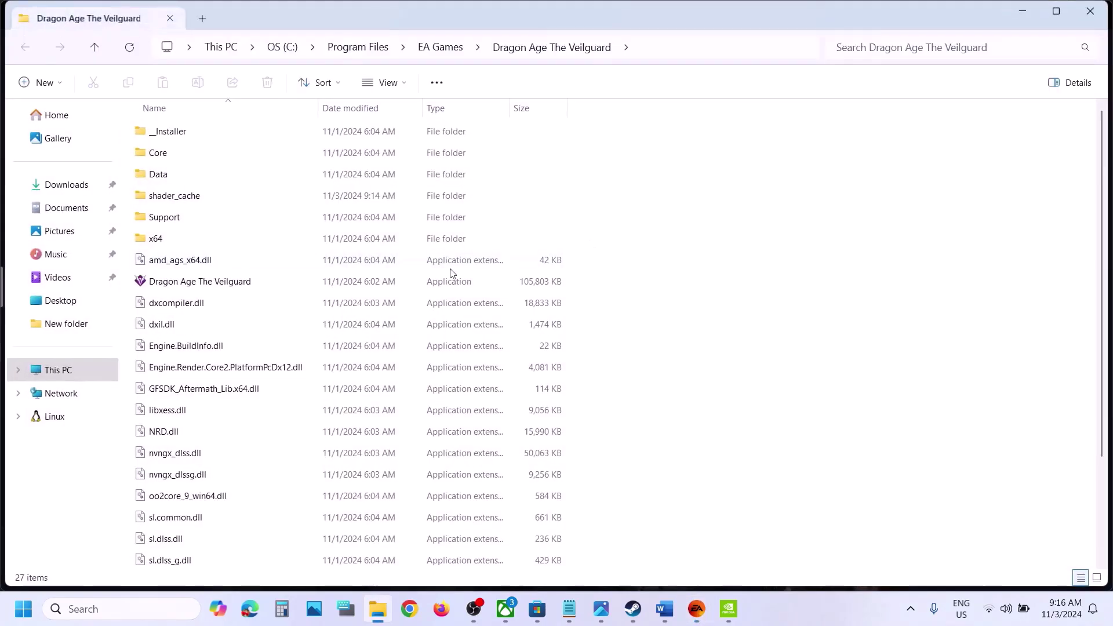
Copy the game's shader_cache folder and paste it onto the desktop as a backup.
{"action": "left_click", "coordinate": [187, 200]}
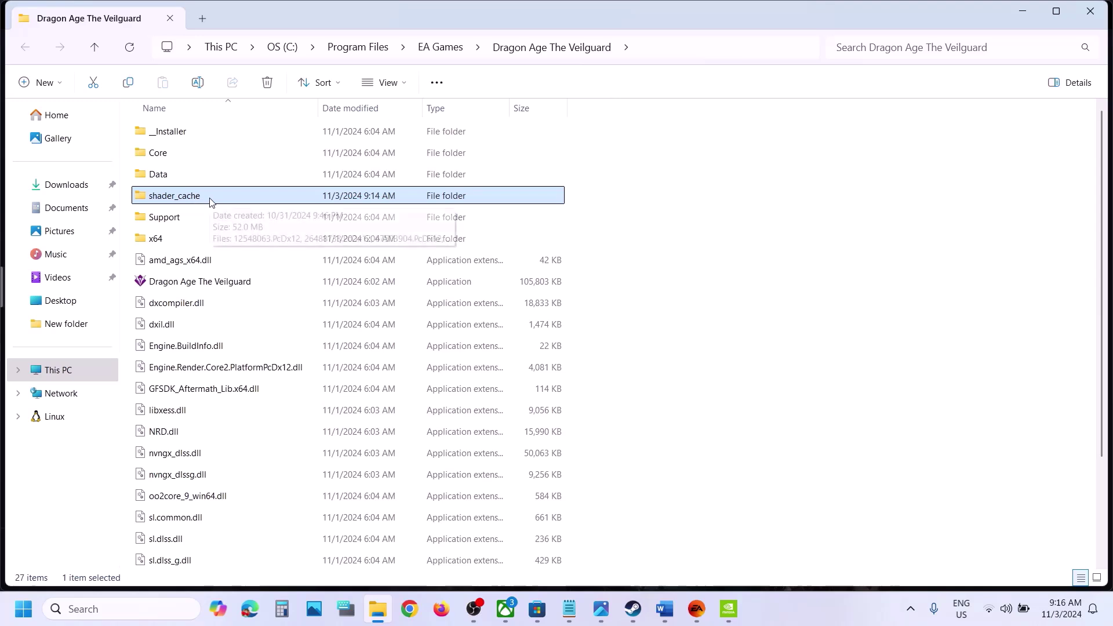
{"action": "double_click", "coordinate": [209, 198]}
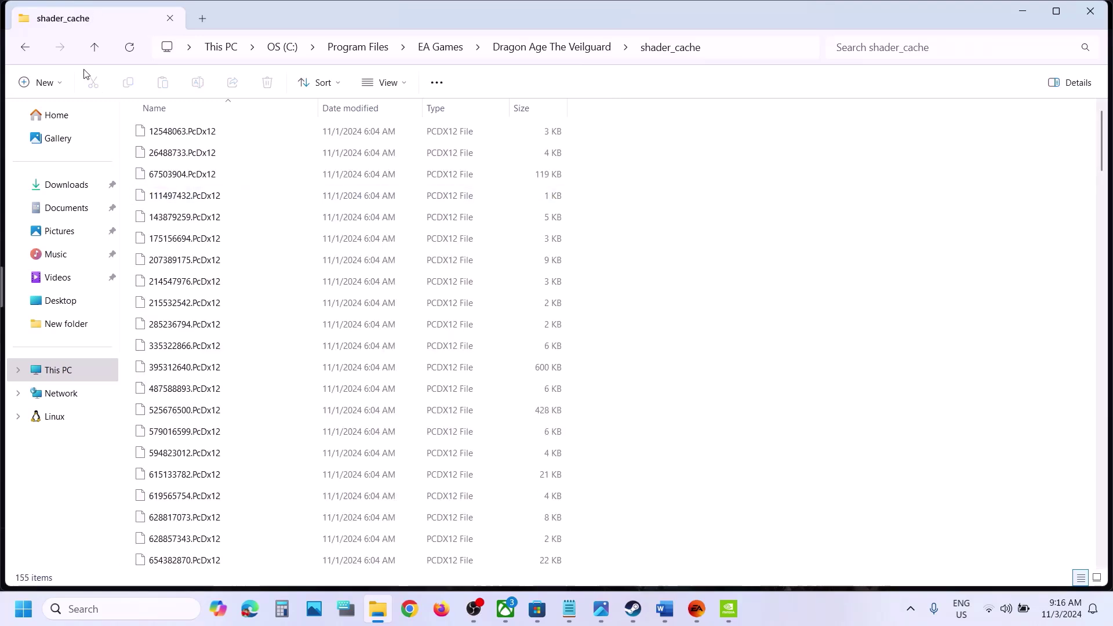
{"action": "left_click", "coordinate": [90, 52]}
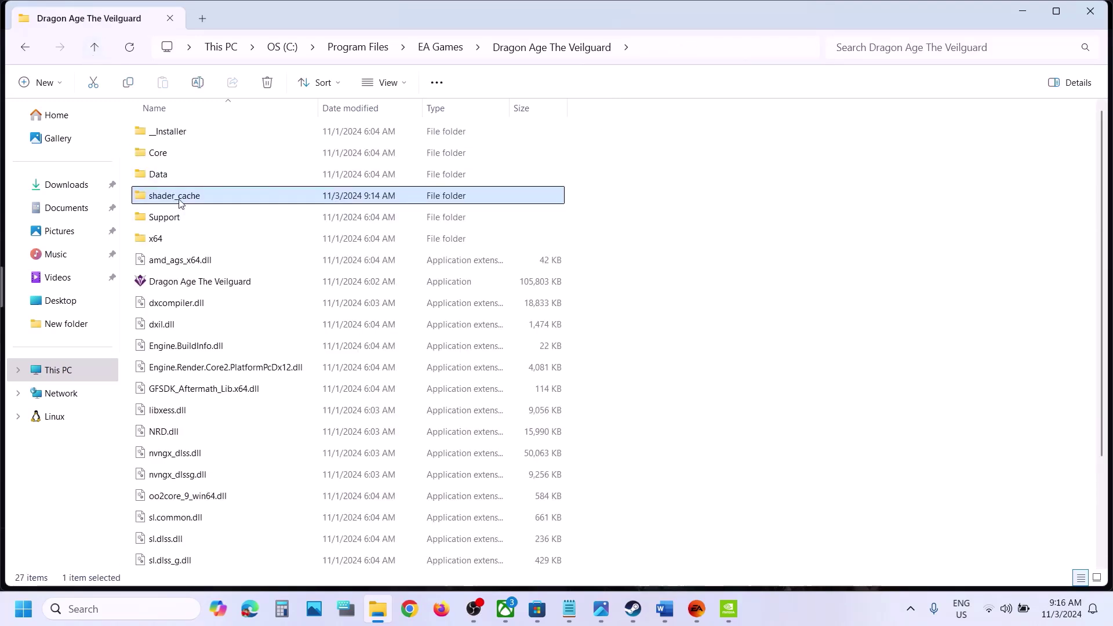
{"action": "right_click", "coordinate": [180, 198]}
{"action": "left_click", "coordinate": [246, 186]}
{"action": "key", "text": "super+d"}
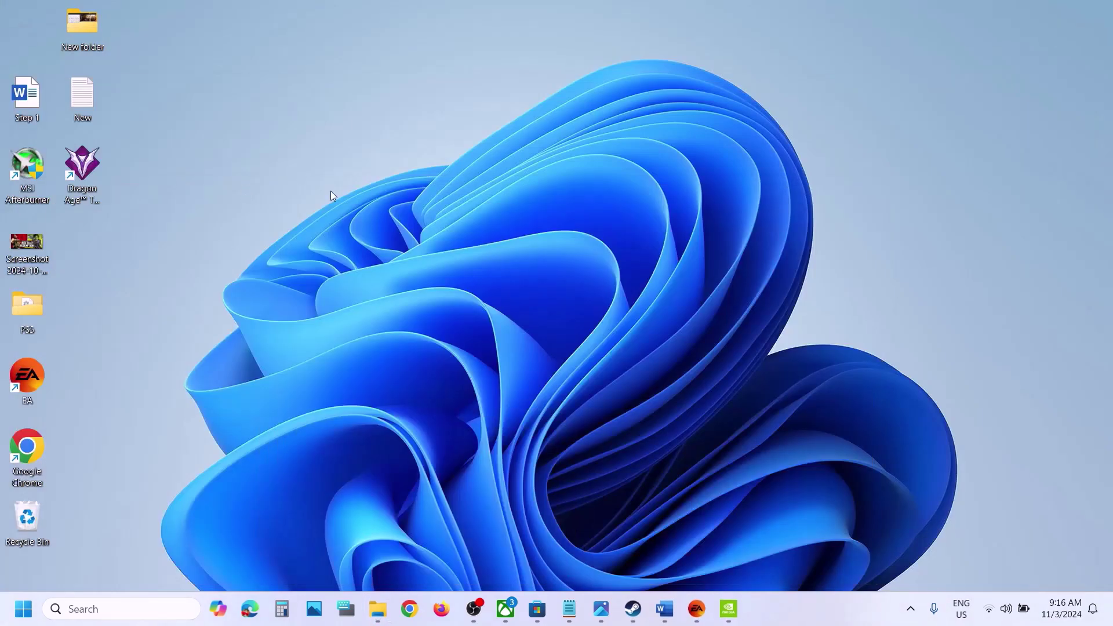
{"action": "key", "text": "ctrl+v"}
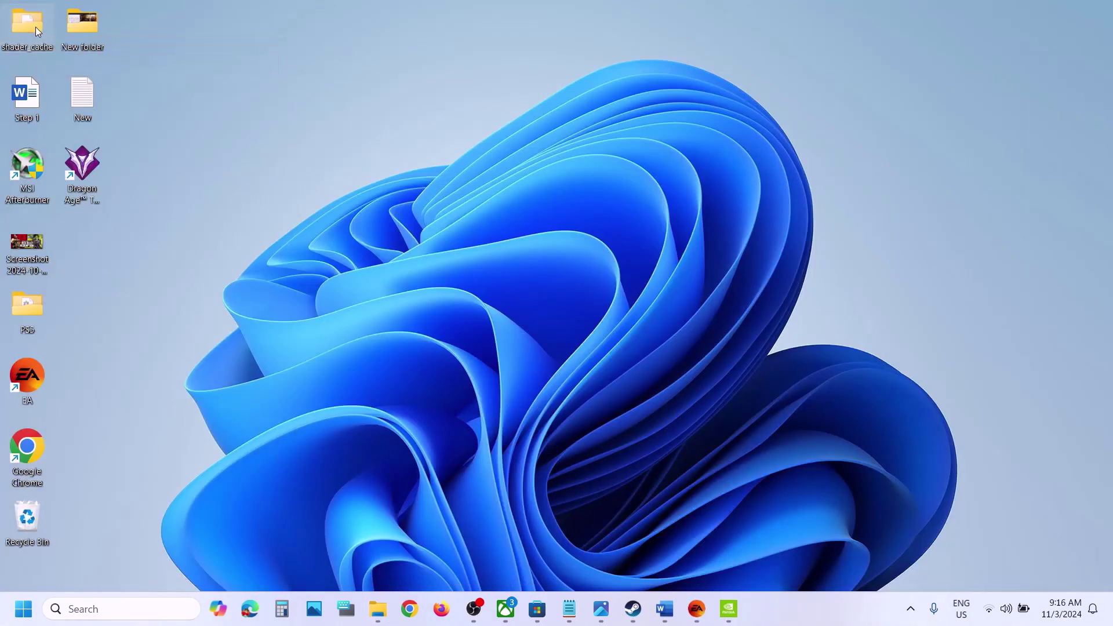
Delete all 155 files in the game's shader_cache folder, granting permission for all items.
{"action": "left_click", "coordinate": [378, 609]}
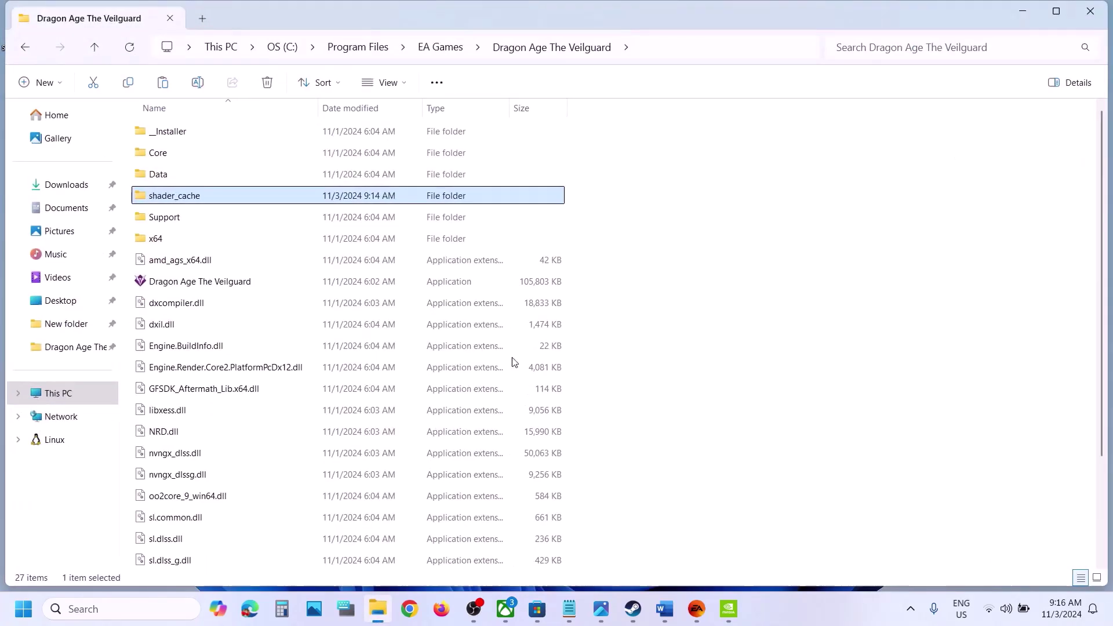
{"action": "double_click", "coordinate": [198, 196]}
{"action": "key", "text": "ctrl+a"}
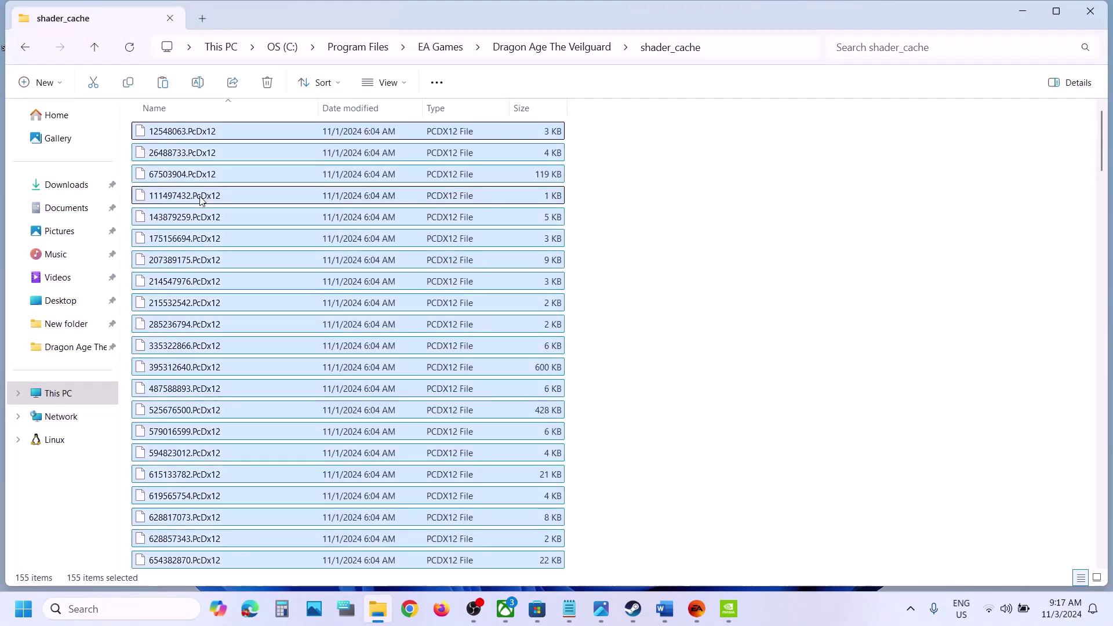
{"action": "right_click", "coordinate": [273, 177]}
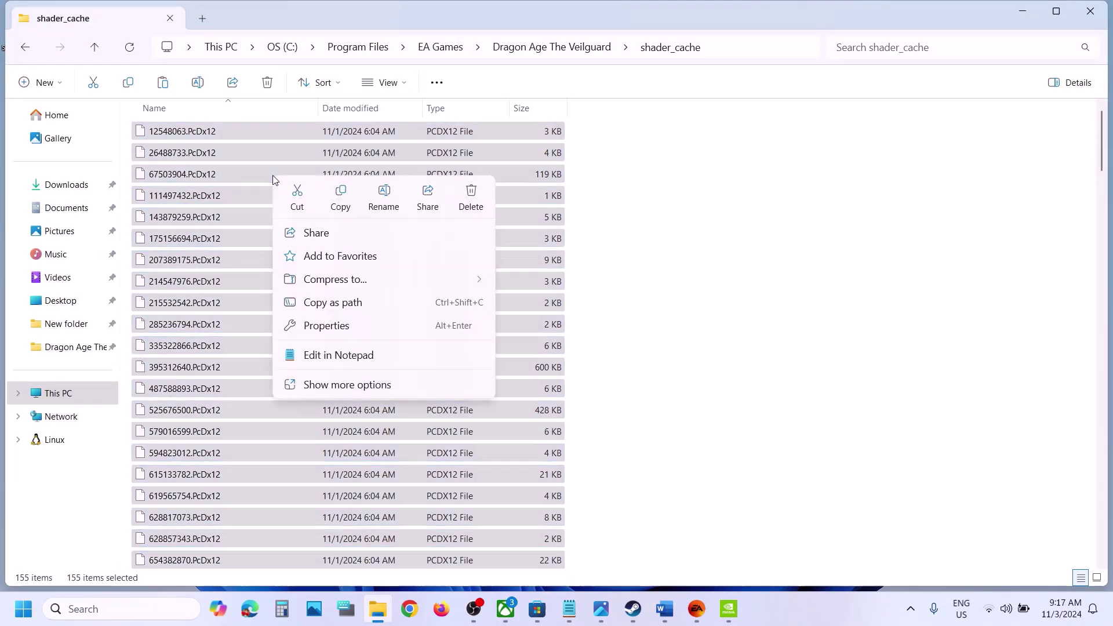
{"action": "left_click", "coordinate": [475, 191]}
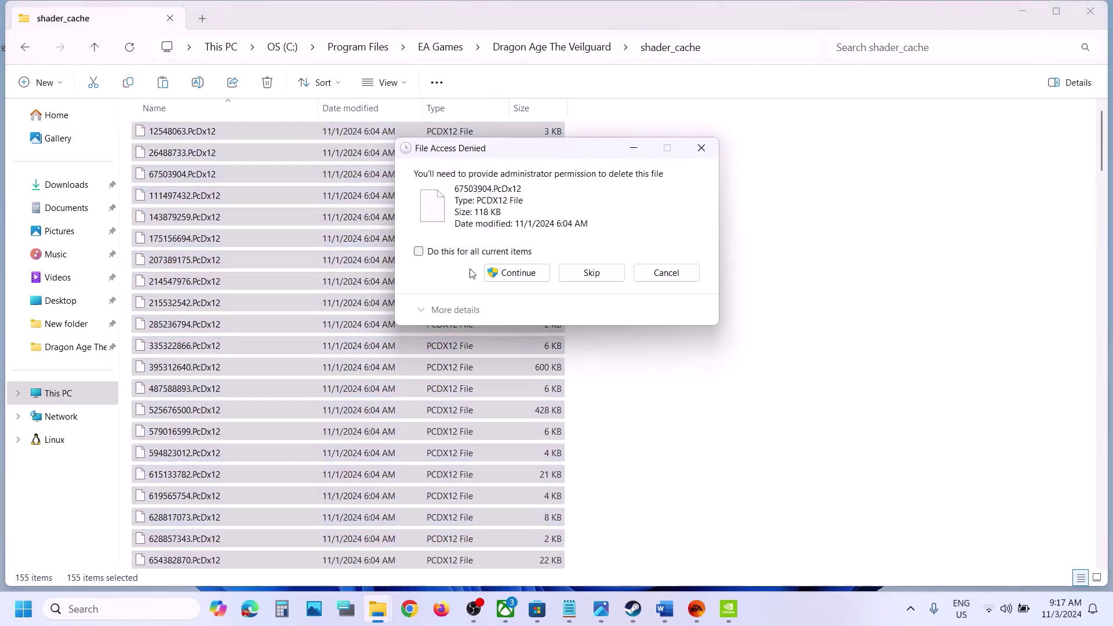
{"action": "left_click", "coordinate": [468, 254]}
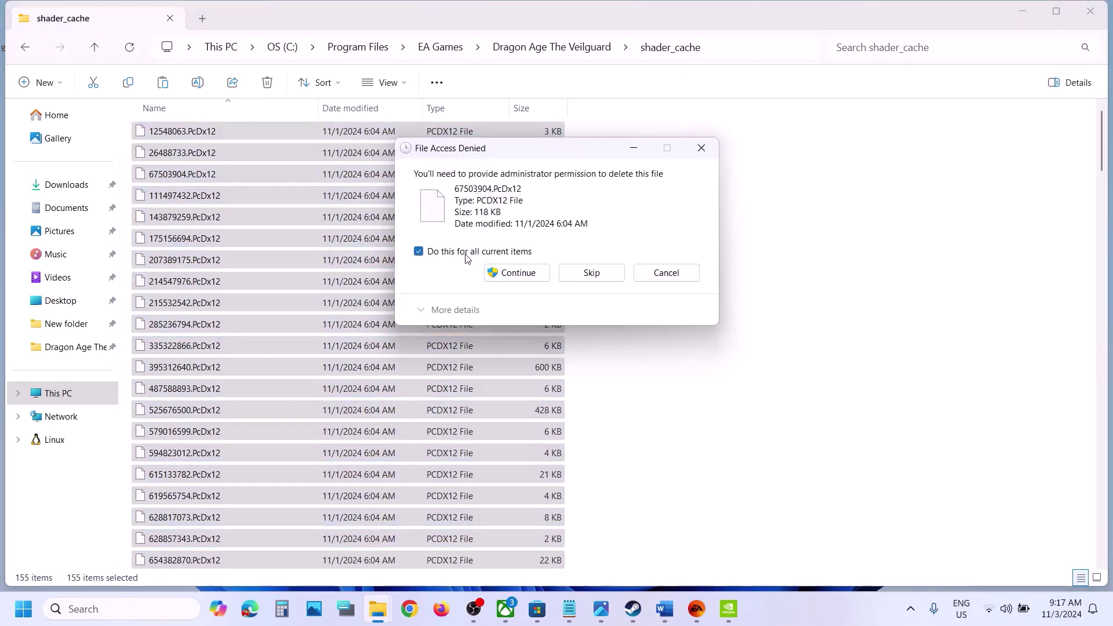
{"action": "left_click", "coordinate": [518, 274]}
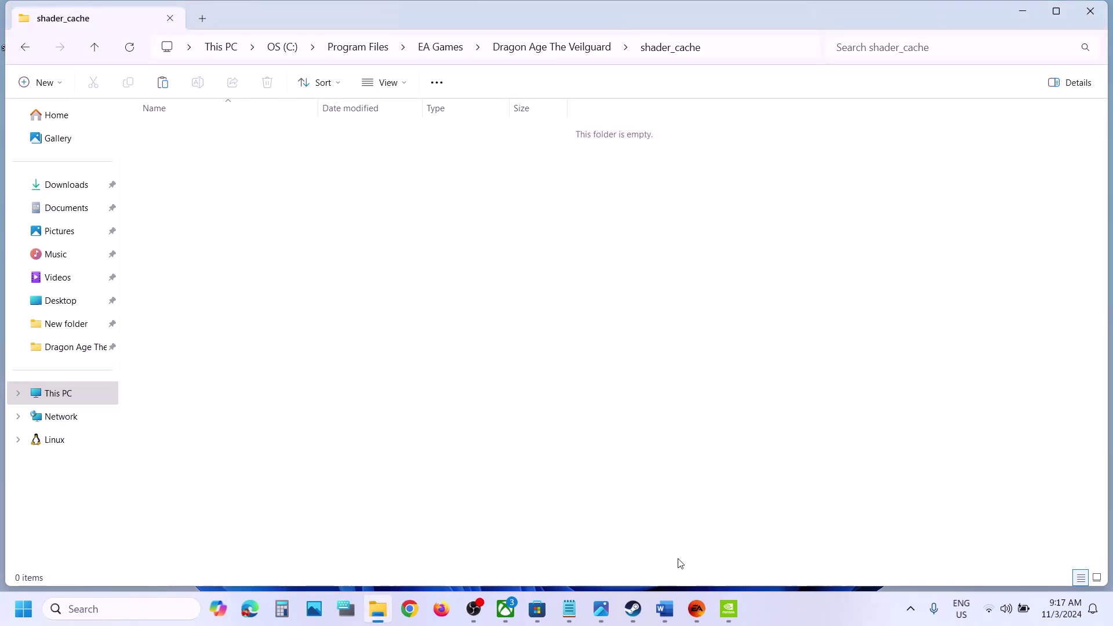
{"action": "key", "text": "super+d"}
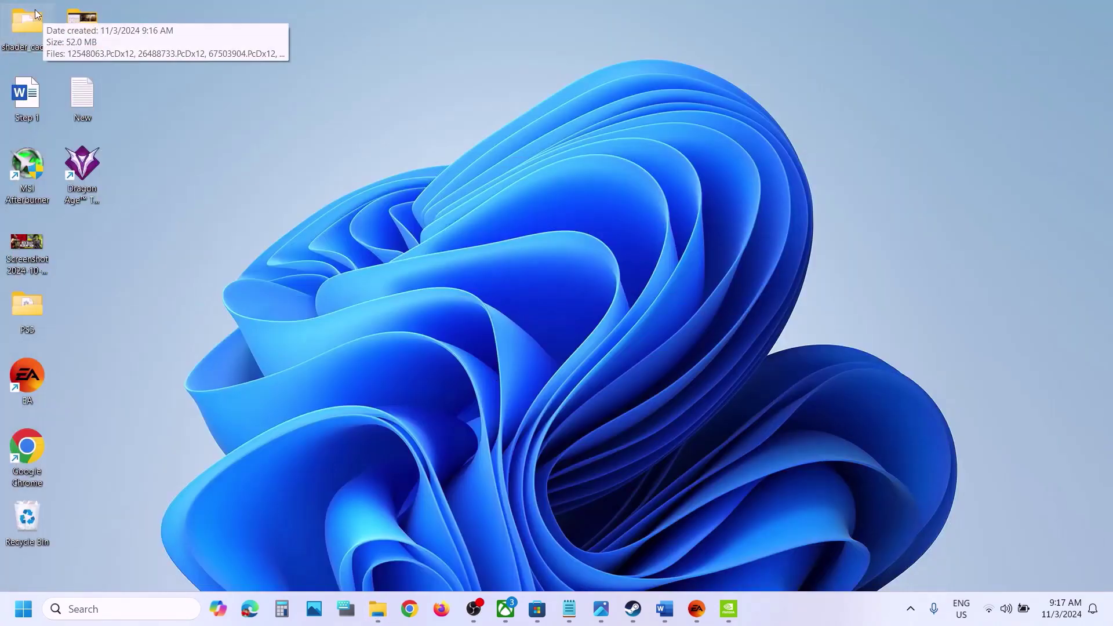
Confirm the desktop shader_cache backup holds 155 files and check the game's emptied shader_cache folder.
{"action": "double_click", "coordinate": [33, 15]}
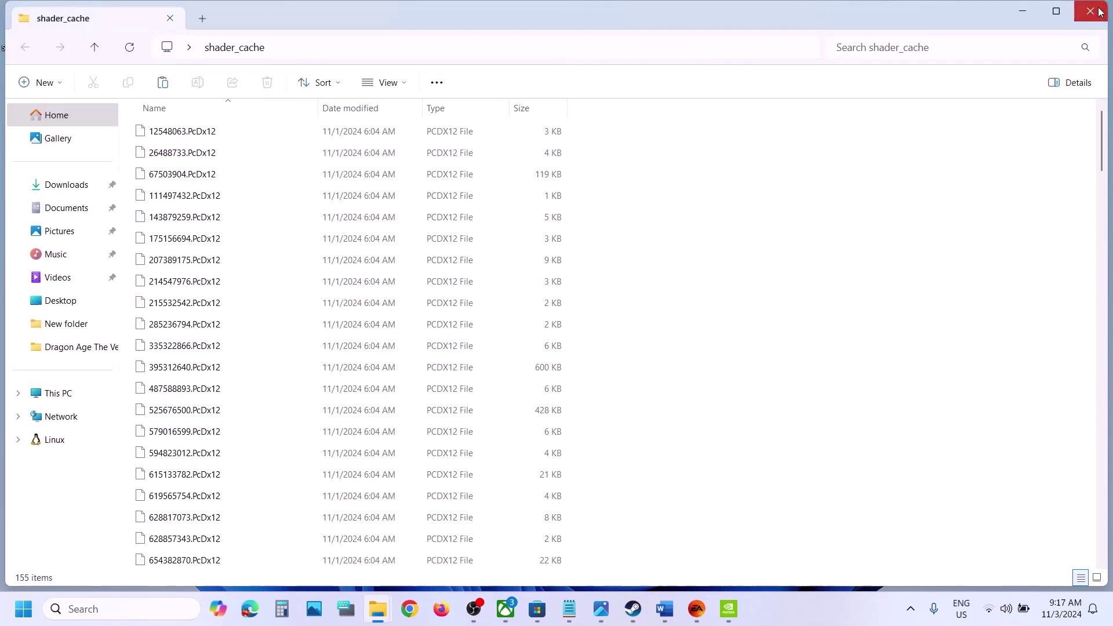
{"action": "left_click", "coordinate": [1099, 8]}
{"action": "double_click", "coordinate": [27, 40]}
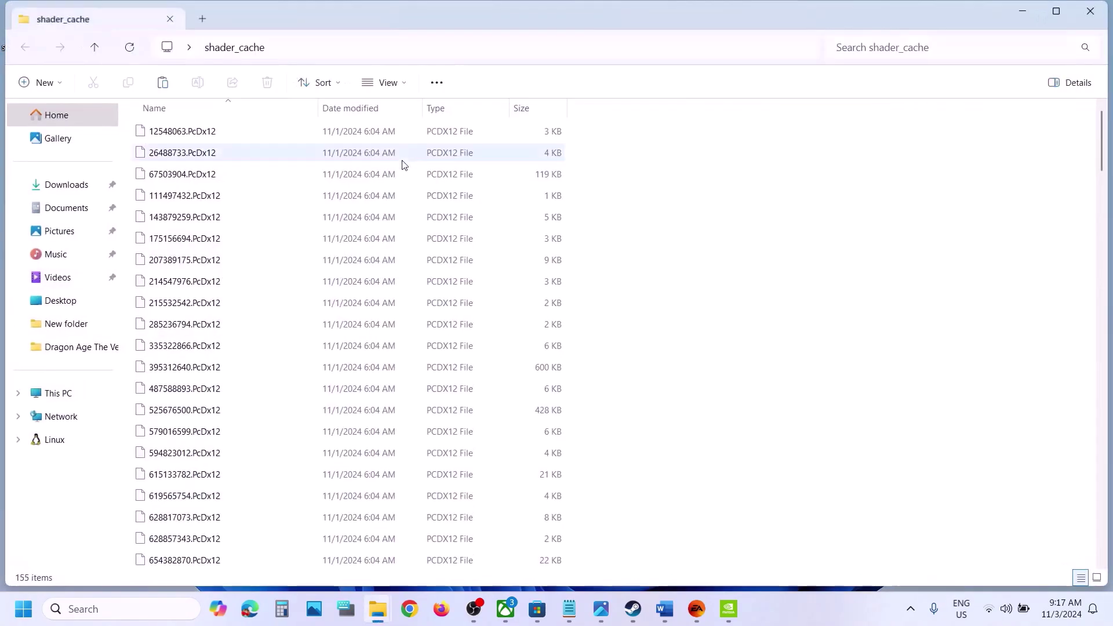
{"action": "key", "text": "ctrl+a"}
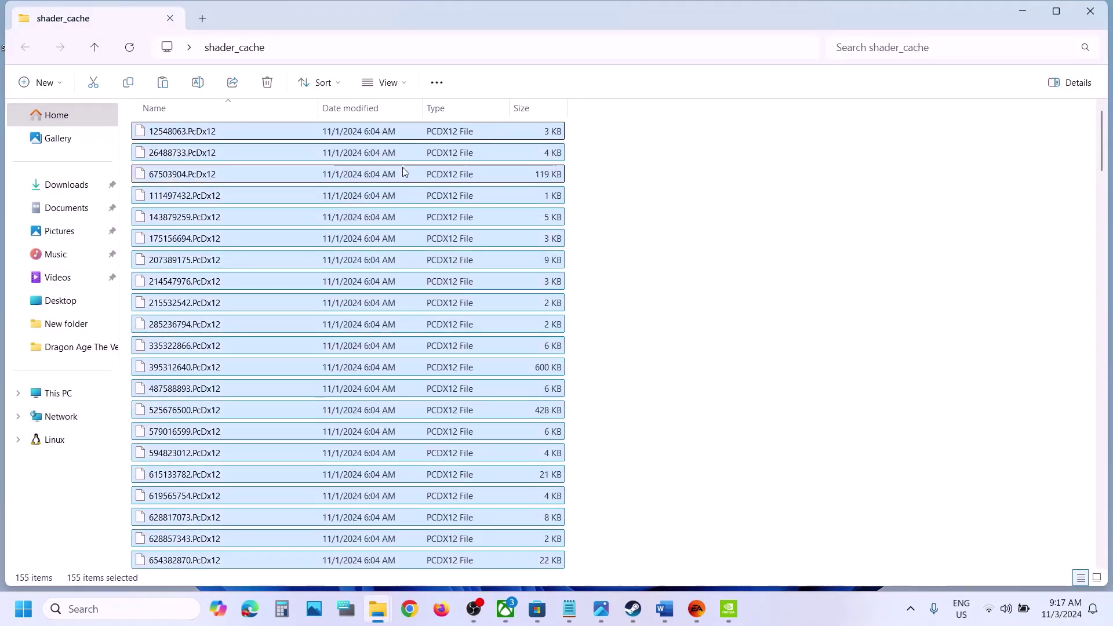
{"action": "mouse_move", "coordinate": [378, 609]}
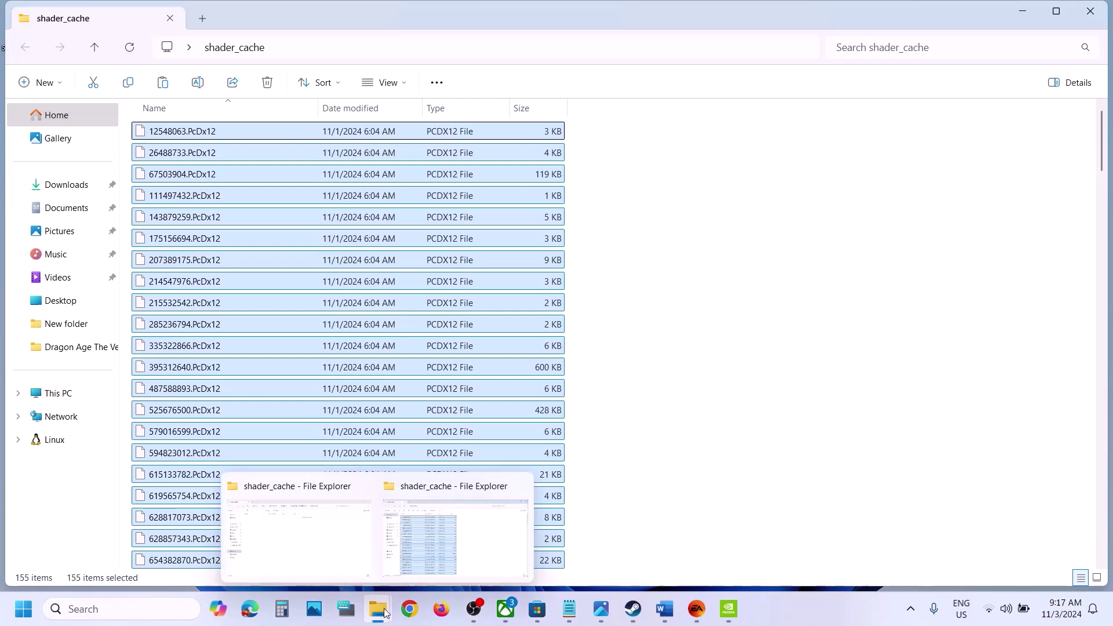
{"action": "left_click", "coordinate": [333, 557]}
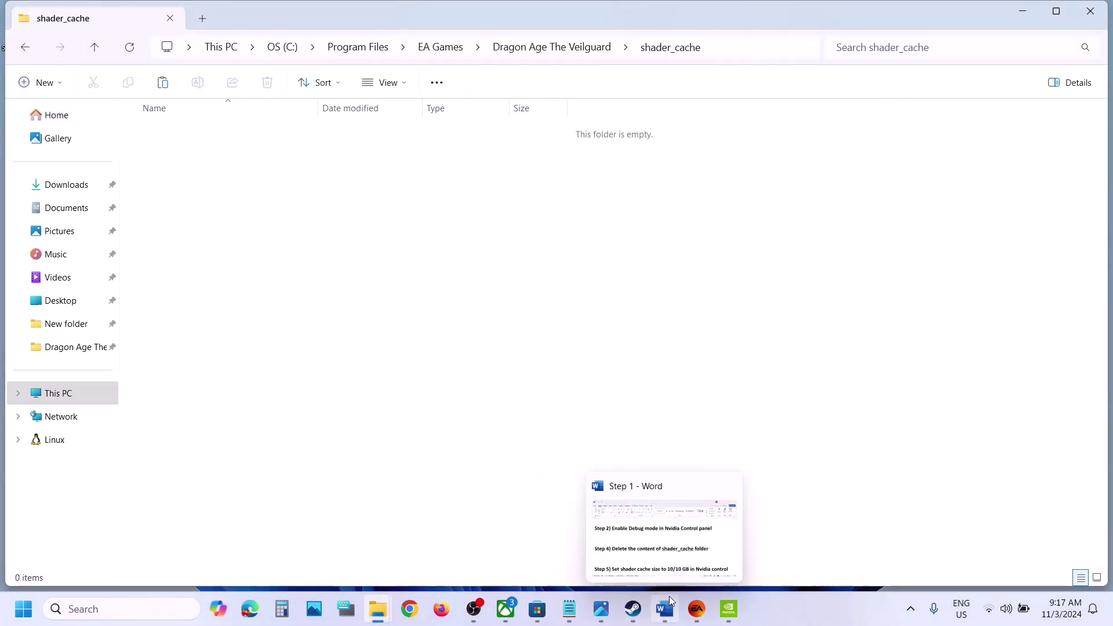
{"action": "left_click", "coordinate": [695, 610]}
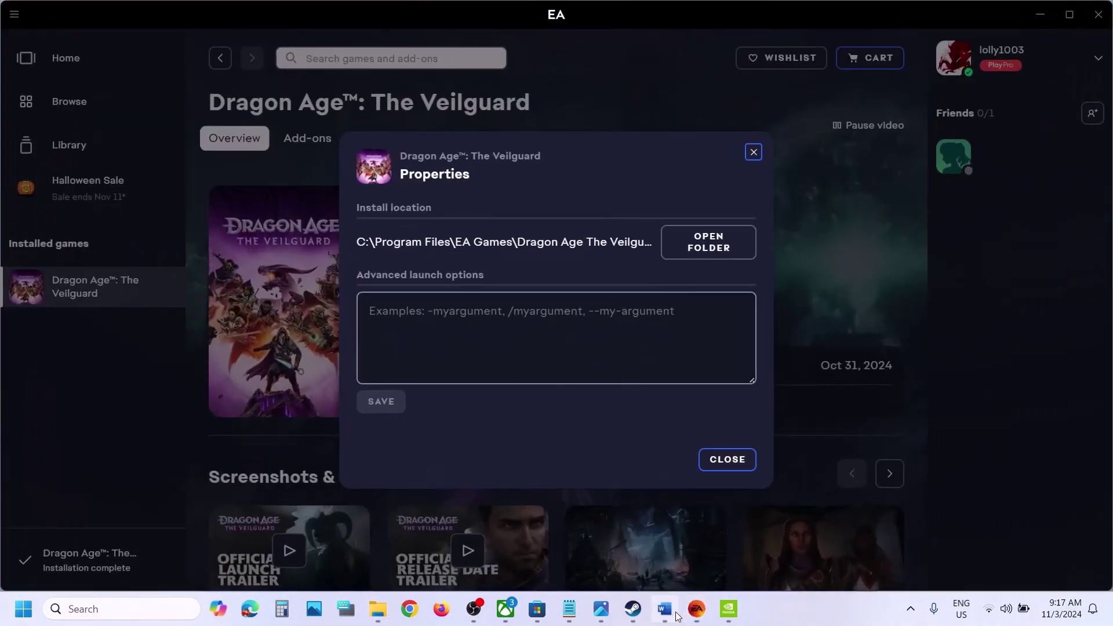
Change Step 5 in the Word guide from '10/10' to '10/100' GB.
{"action": "left_click", "coordinate": [664, 609]}
{"action": "scroll", "coordinate": [349, 397], "scroll_direction": "down", "scroll_amount": 2}
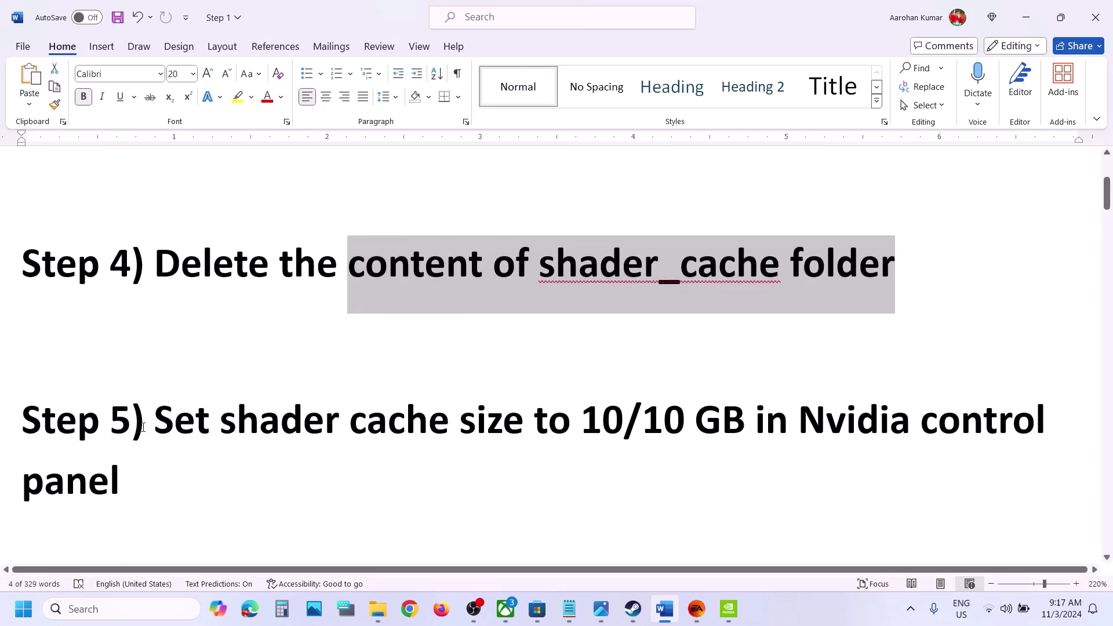
{"action": "left_click_drag", "start_coordinate": [163, 425], "coordinate": [718, 453]}
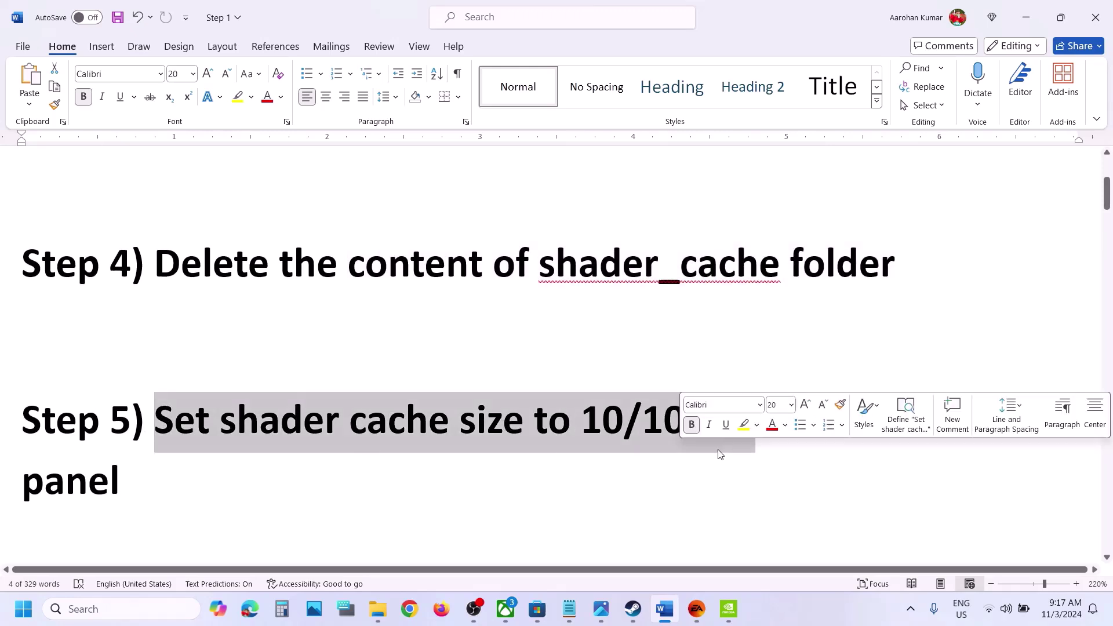
{"action": "left_click", "coordinate": [679, 439]}
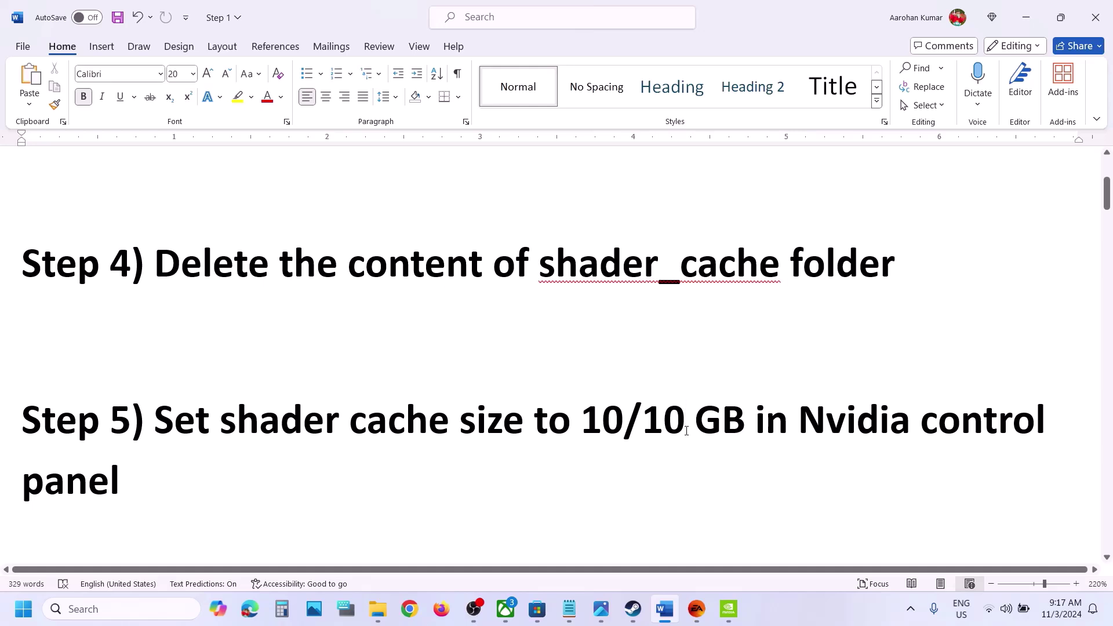
{"action": "type", "text": "0"}
{"action": "left_click", "coordinate": [728, 609]}
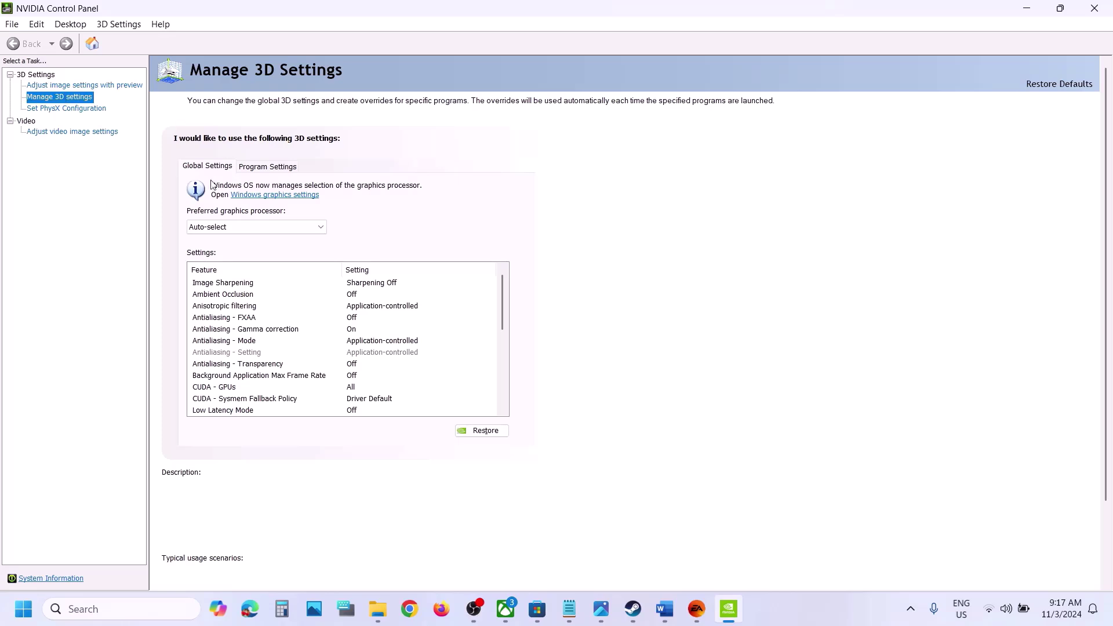
Locate Shader Cache Size in Global Settings and set it to 10 GB, then to 100 GB.
{"action": "left_click", "coordinate": [225, 378]}
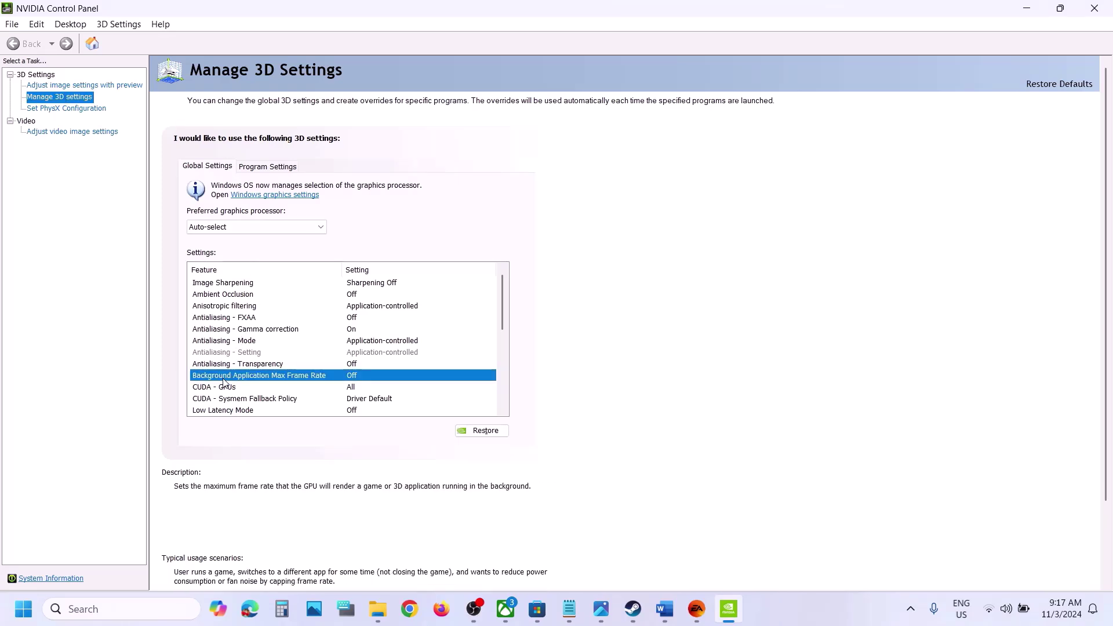
{"action": "left_click", "coordinate": [503, 307]}
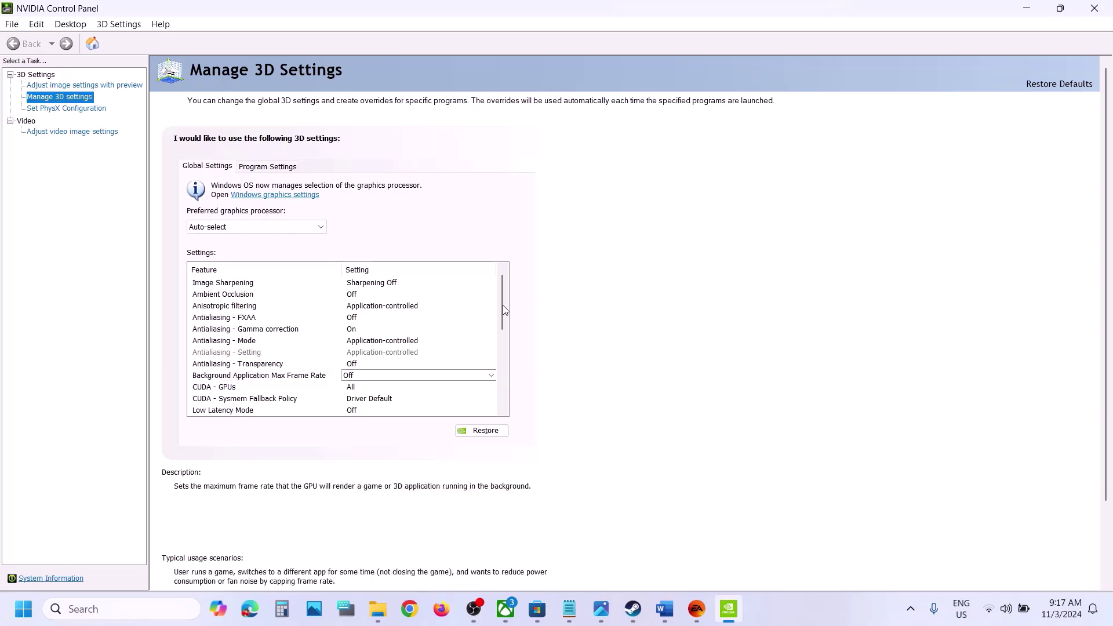
{"action": "left_click_drag", "start_coordinate": [502, 326], "coordinate": [501, 329]}
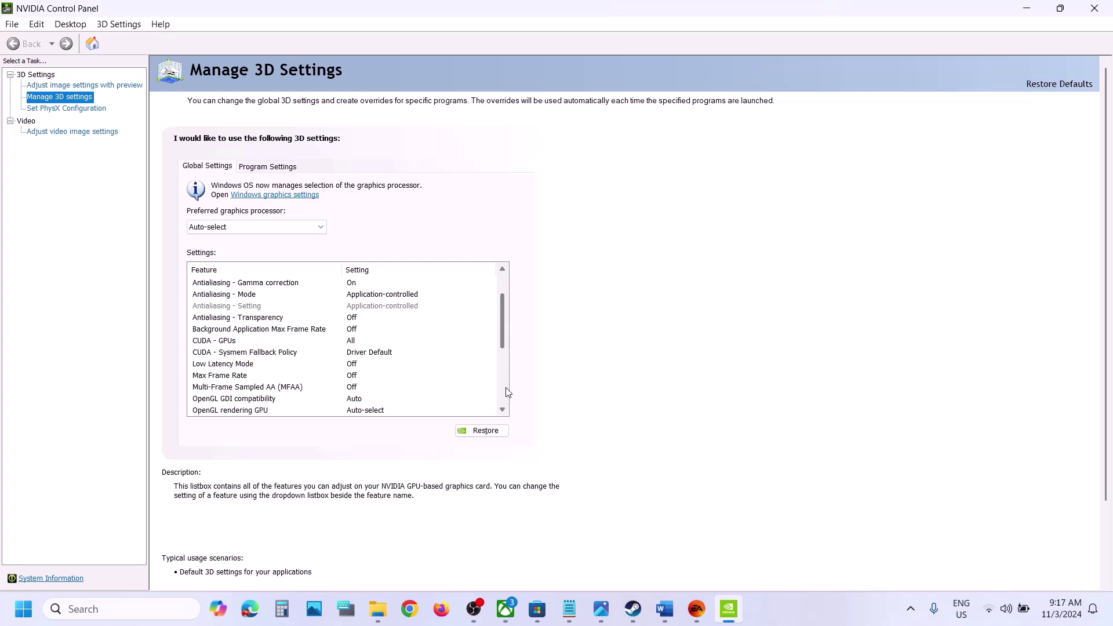
{"action": "scroll", "coordinate": [221, 394], "scroll_direction": "down", "scroll_amount": 3}
{"action": "left_click", "coordinate": [220, 398]}
{"action": "scroll", "coordinate": [217, 387], "scroll_direction": "down", "scroll_amount": 2}
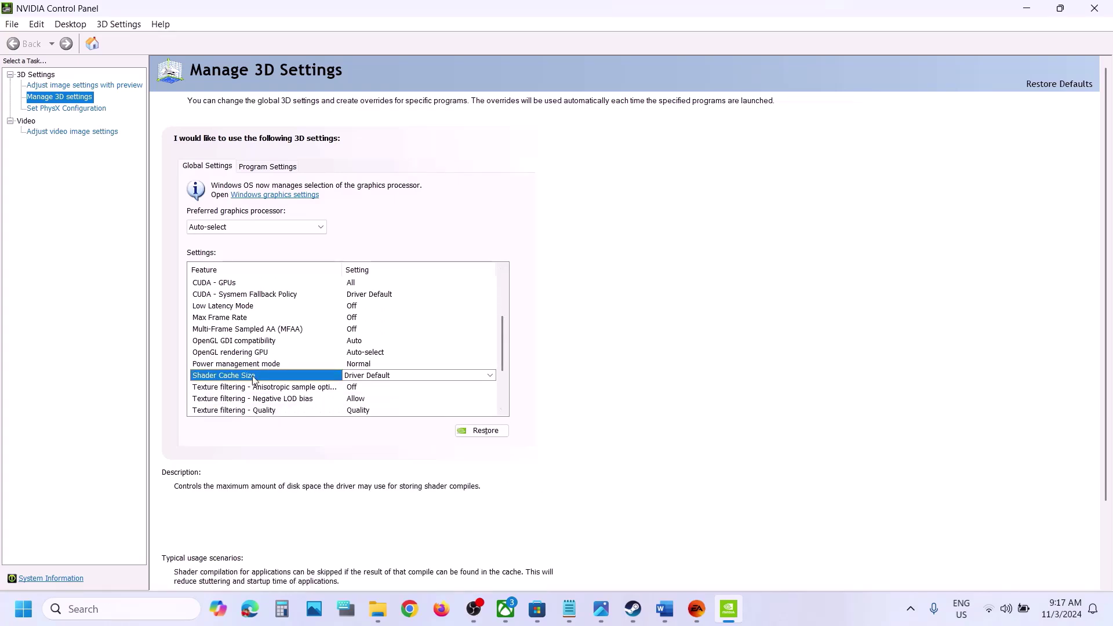
{"action": "left_click", "coordinate": [415, 377]}
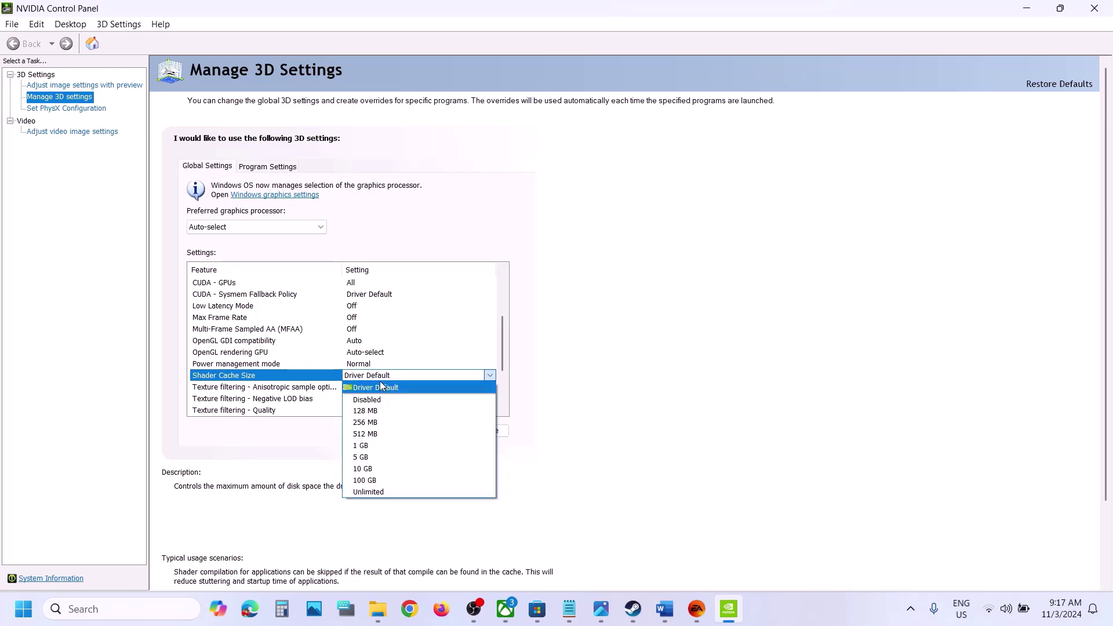
{"action": "left_click", "coordinate": [371, 470]}
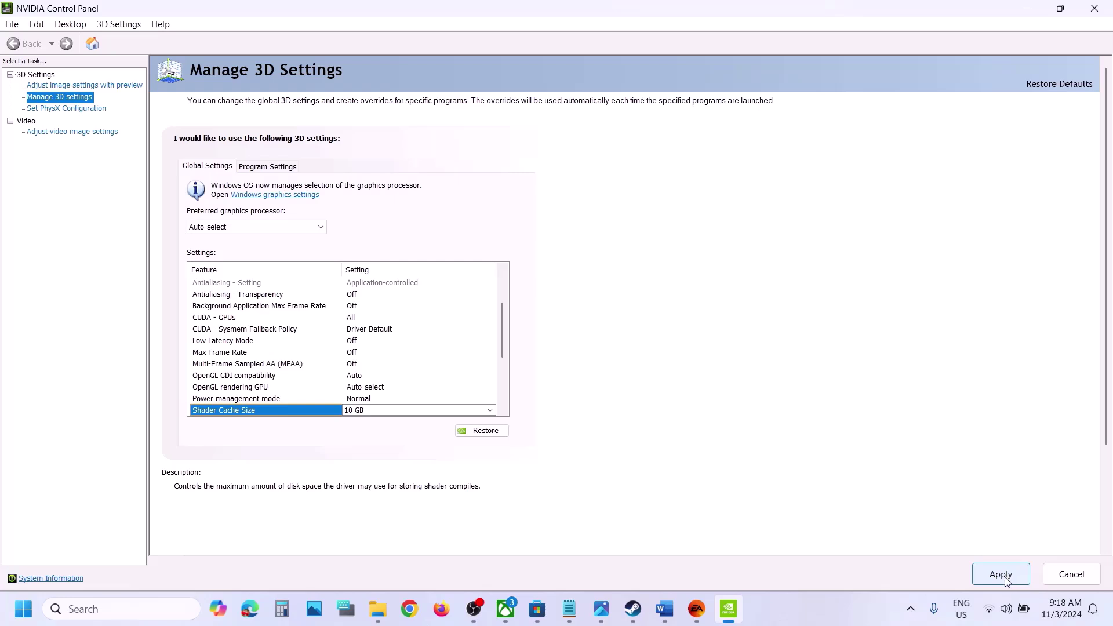
{"action": "left_click", "coordinate": [490, 412]}
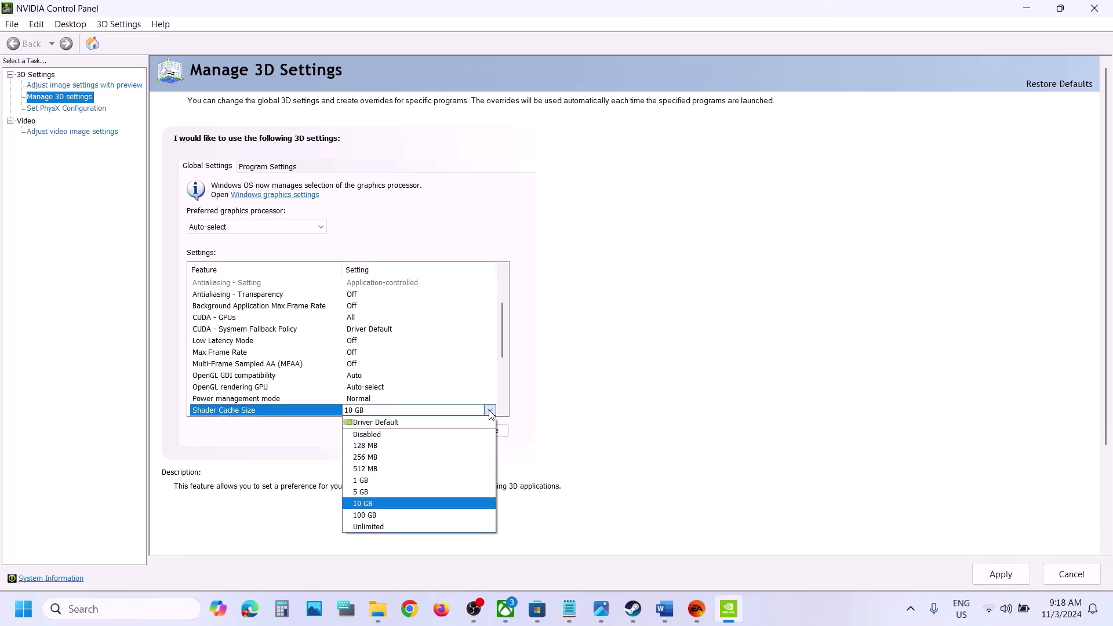
{"action": "left_click", "coordinate": [359, 516]}
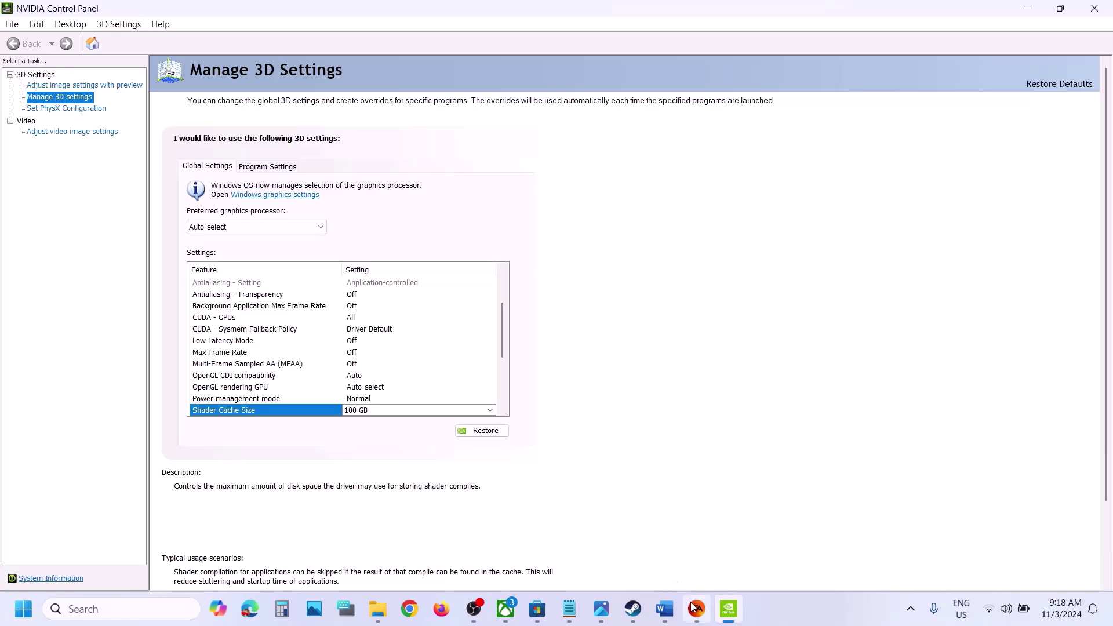
Cycle through Steam, the EA app and Word, then select Step 6 'Update system BIOS'.
{"action": "left_click", "coordinate": [633, 609]}
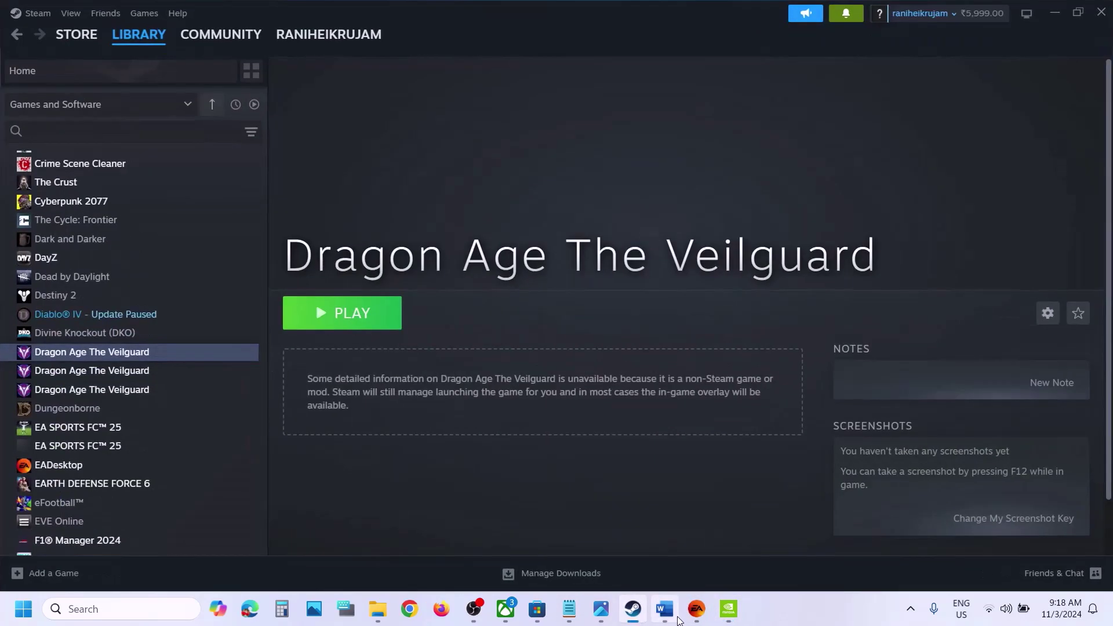
{"action": "left_click", "coordinate": [697, 609]}
{"action": "left_click", "coordinate": [665, 609]}
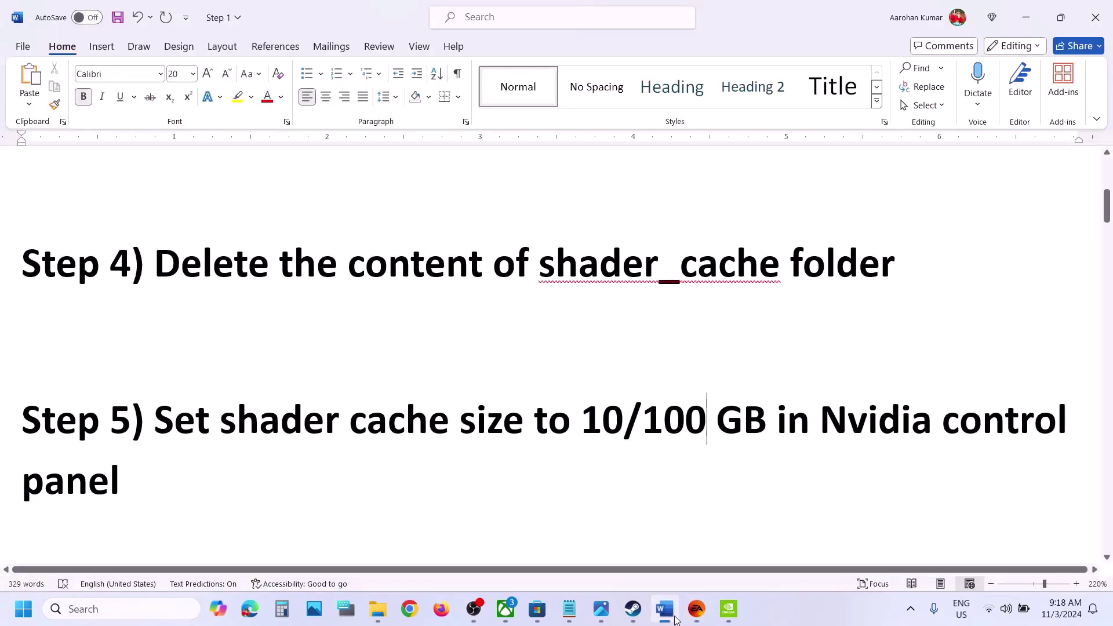
{"action": "scroll", "coordinate": [373, 397], "scroll_direction": "down", "scroll_amount": 4}
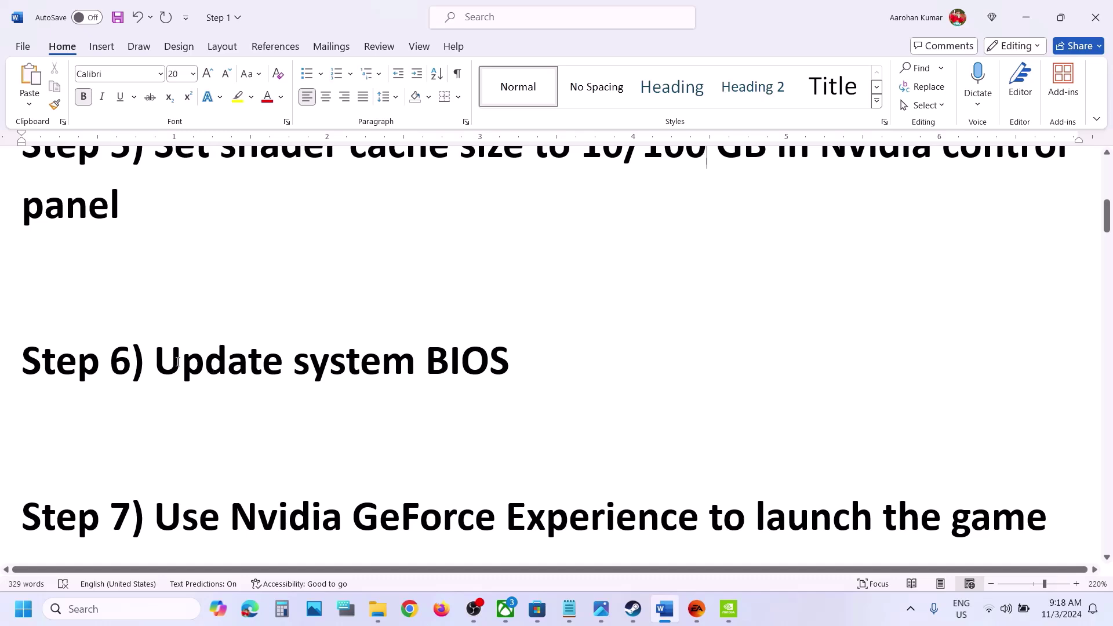
{"action": "left_click_drag", "start_coordinate": [178, 361], "coordinate": [566, 341]}
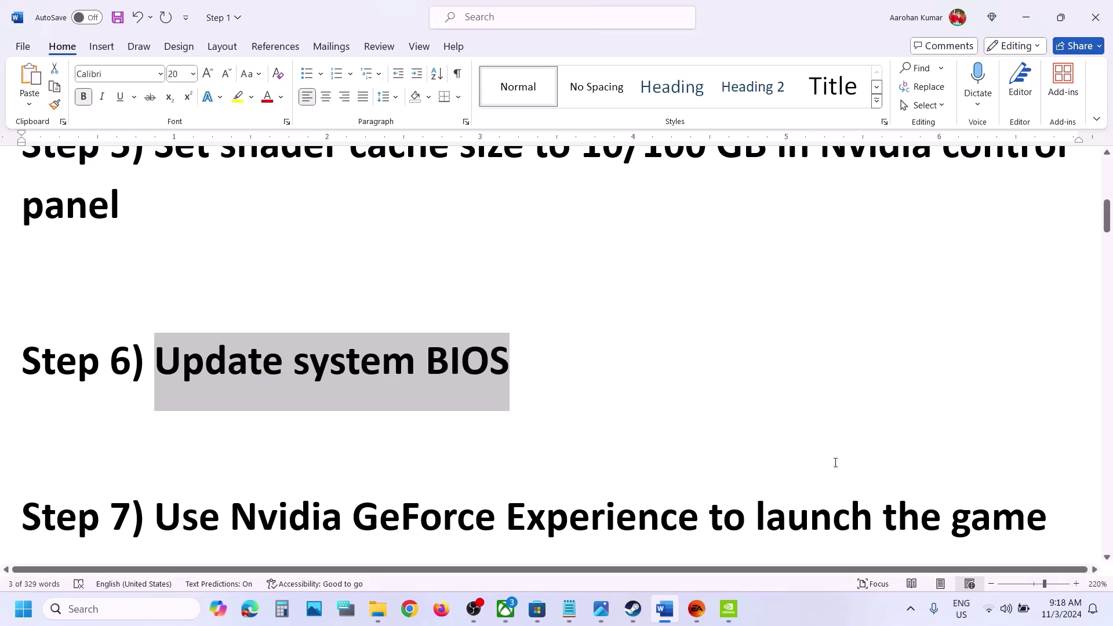
Check the quick settings panel, then scroll on and select the Step 7 text.
{"action": "left_click", "coordinate": [1024, 613]}
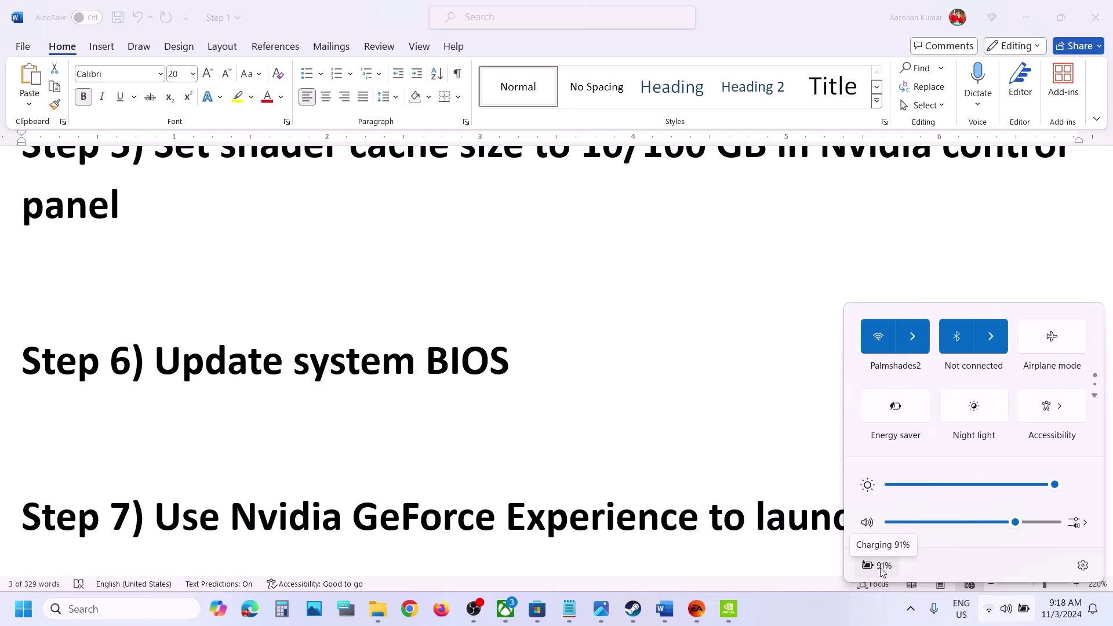
{"action": "left_click", "coordinate": [300, 398]}
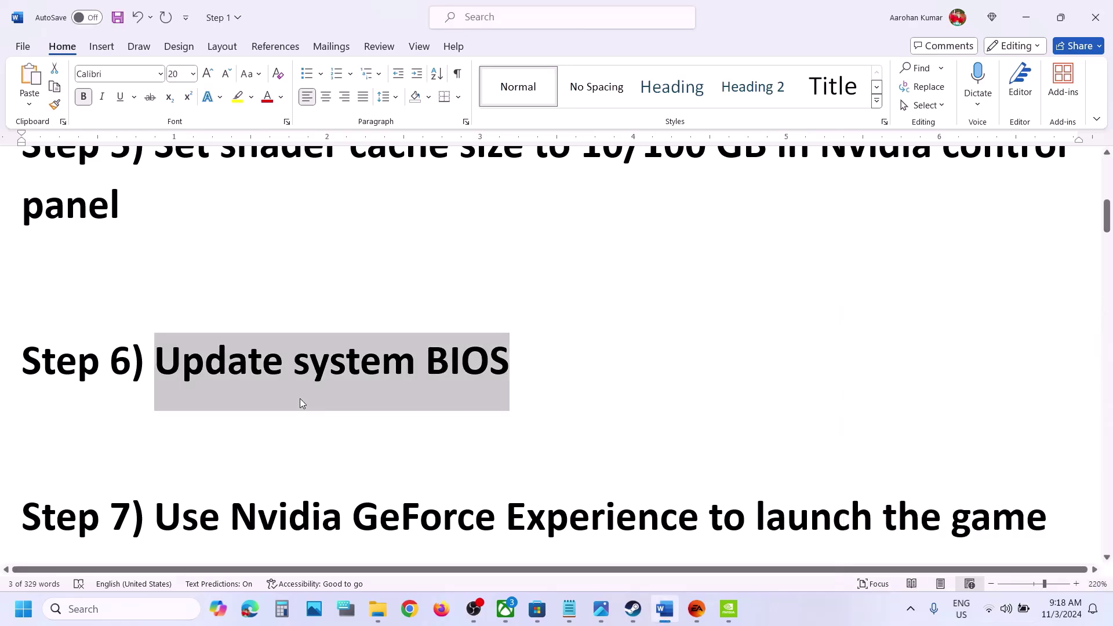
{"action": "scroll", "coordinate": [300, 399], "scroll_direction": "down", "scroll_amount": 1}
{"action": "scroll", "coordinate": [300, 398], "scroll_direction": "down", "scroll_amount": 1}
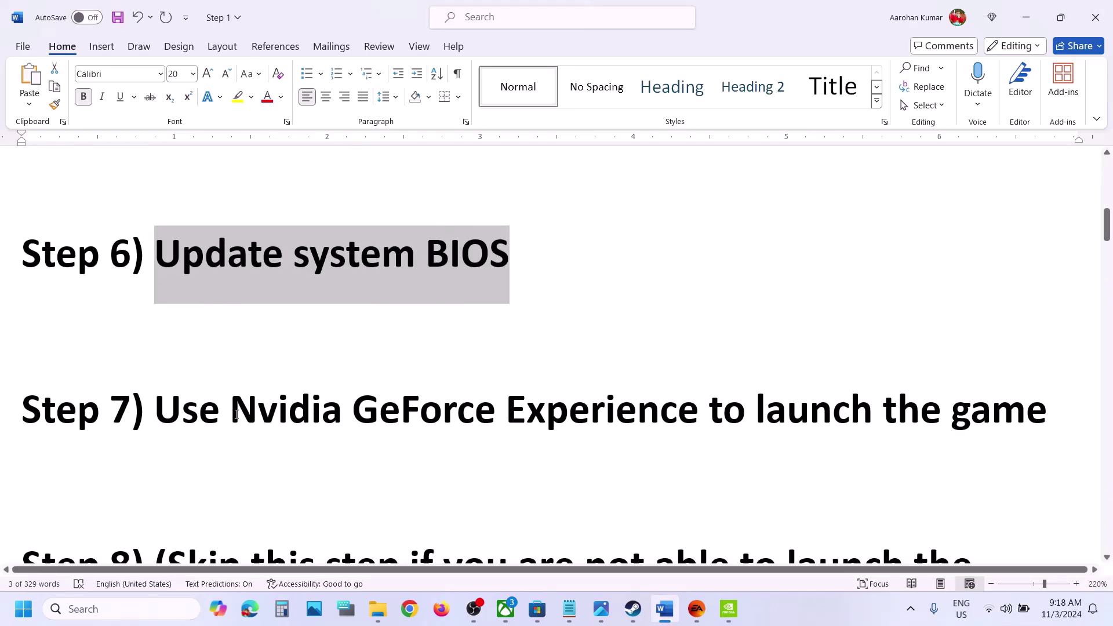
{"action": "left_click_drag", "start_coordinate": [231, 412], "coordinate": [485, 494]}
Copy the word 'GeForce' from Step 7 and search Windows for it.
{"action": "left_click", "coordinate": [655, 440]}
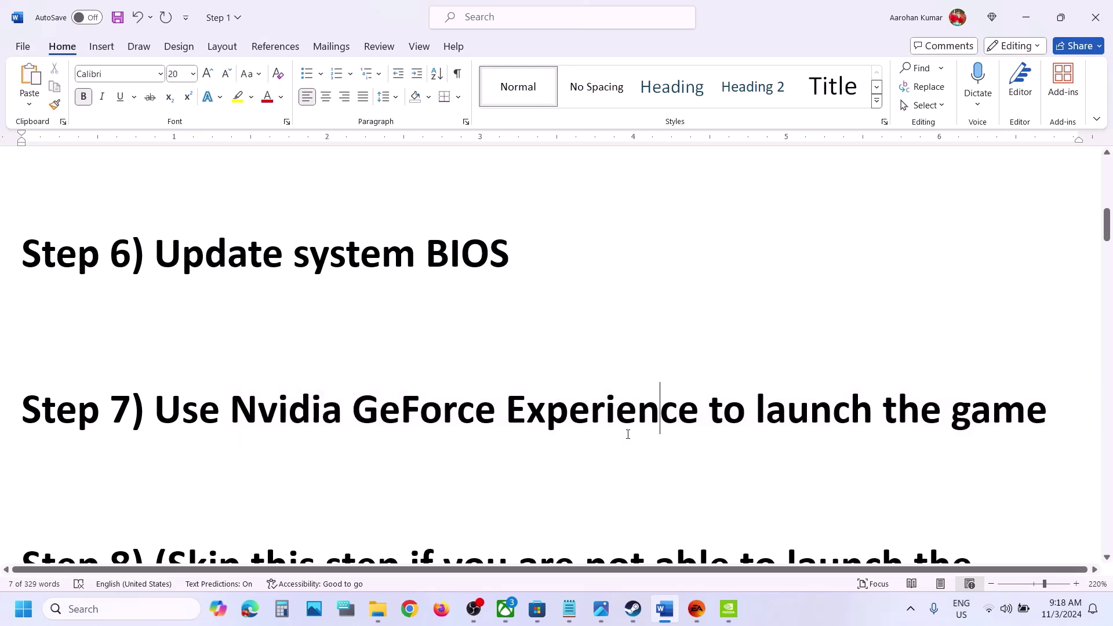
{"action": "double_click", "coordinate": [428, 398]}
{"action": "key", "text": "ctrl+c"}
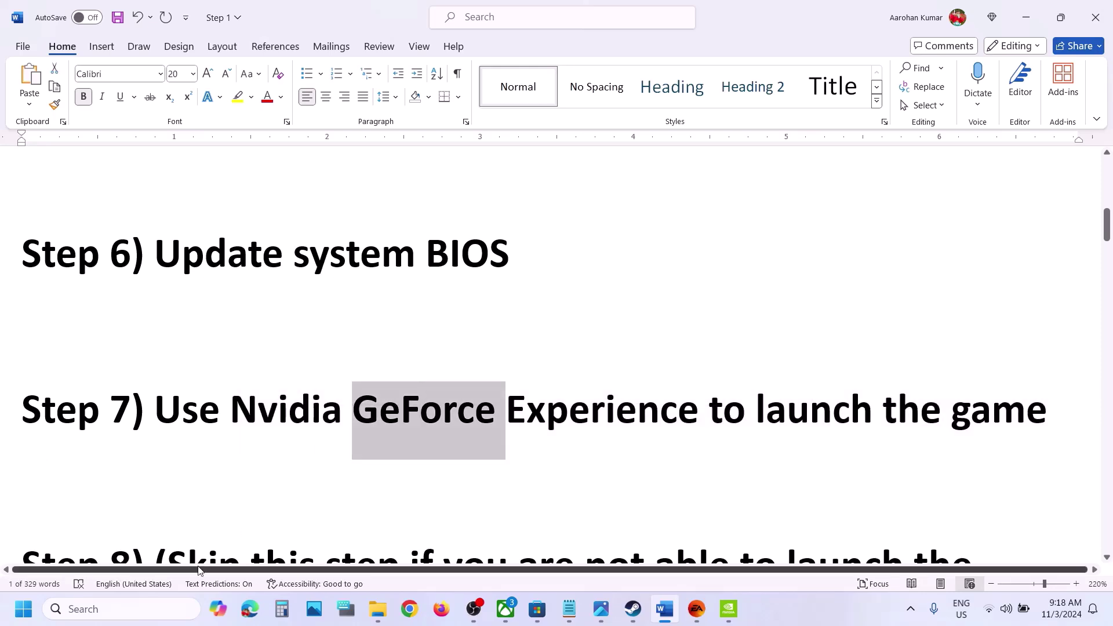
{"action": "left_click", "coordinate": [139, 615]}
{"action": "key", "text": "ctrl+v"}
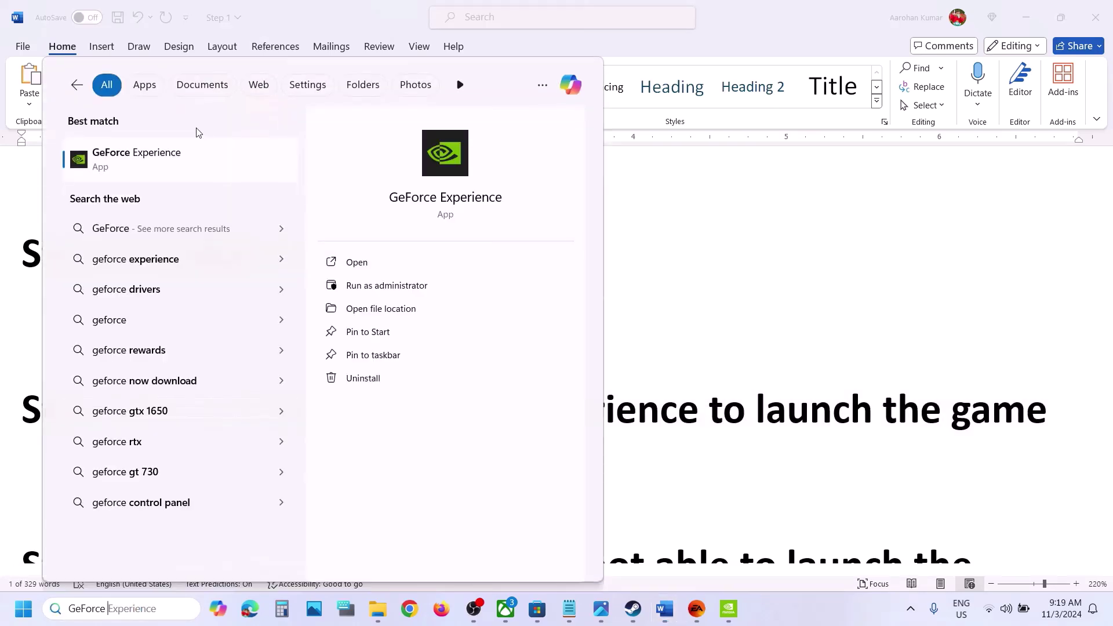
{"action": "left_click", "coordinate": [148, 160]}
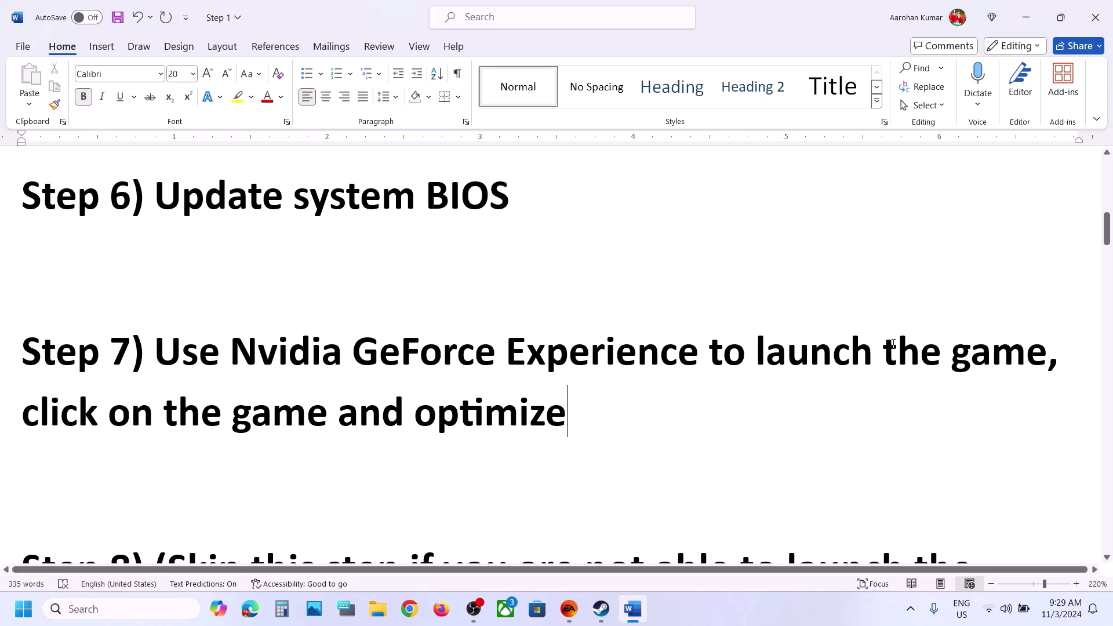
Select the 'click on the game and optimize' line, then select the opening of Step 8.
{"action": "left_click_drag", "start_coordinate": [43, 410], "coordinate": [540, 416]}
{"action": "left_click", "coordinate": [545, 418]}
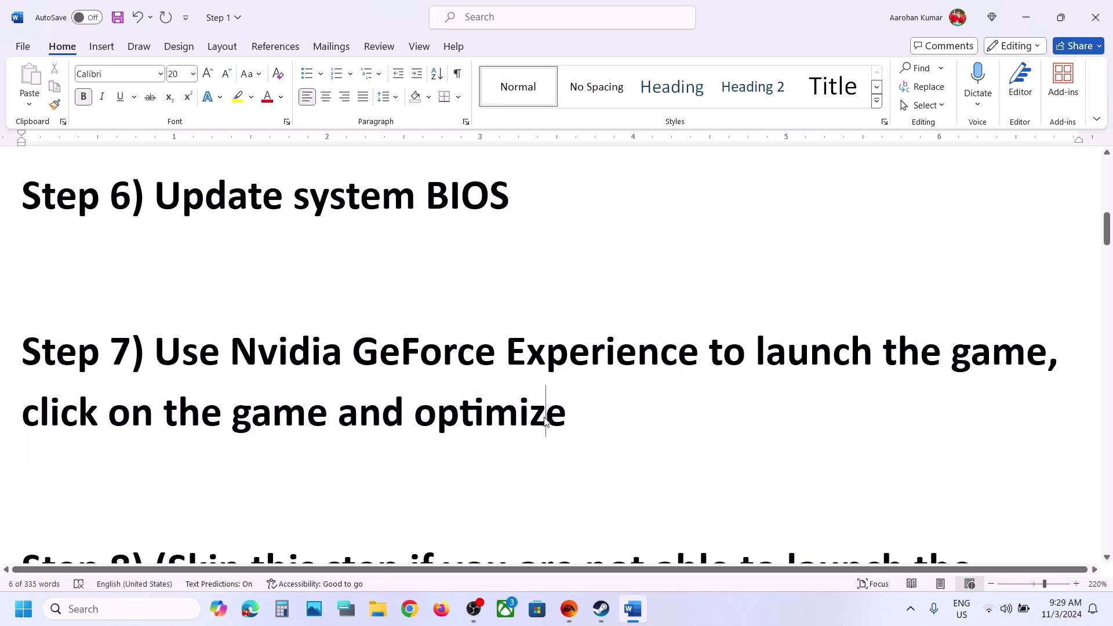
{"action": "scroll", "coordinate": [545, 422], "scroll_direction": "down", "scroll_amount": 5}
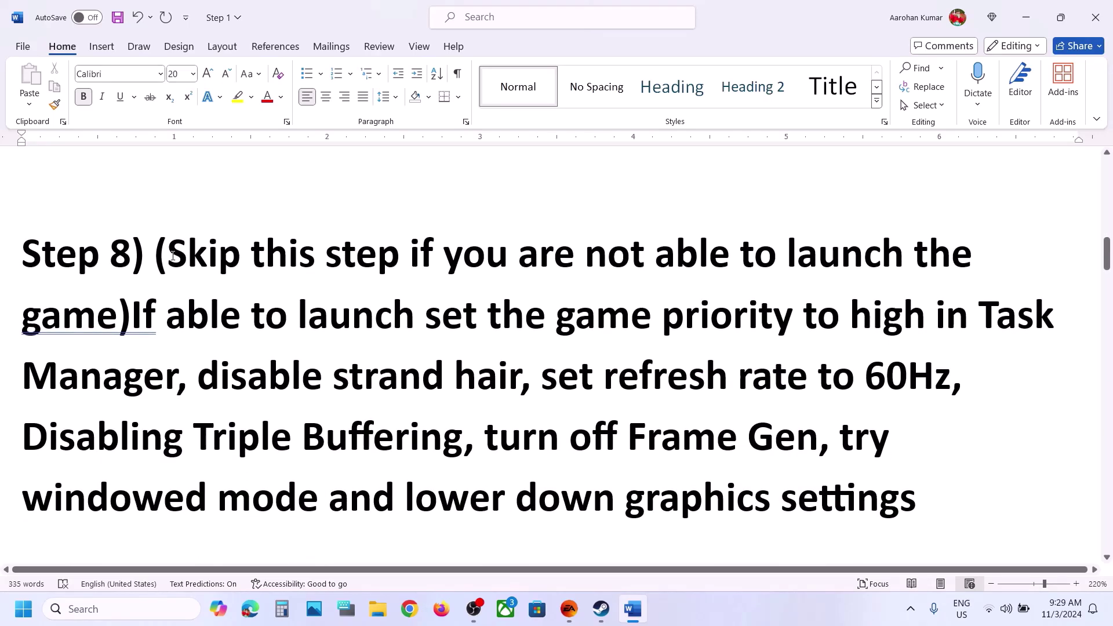
{"action": "left_click_drag", "start_coordinate": [173, 255], "coordinate": [571, 322]}
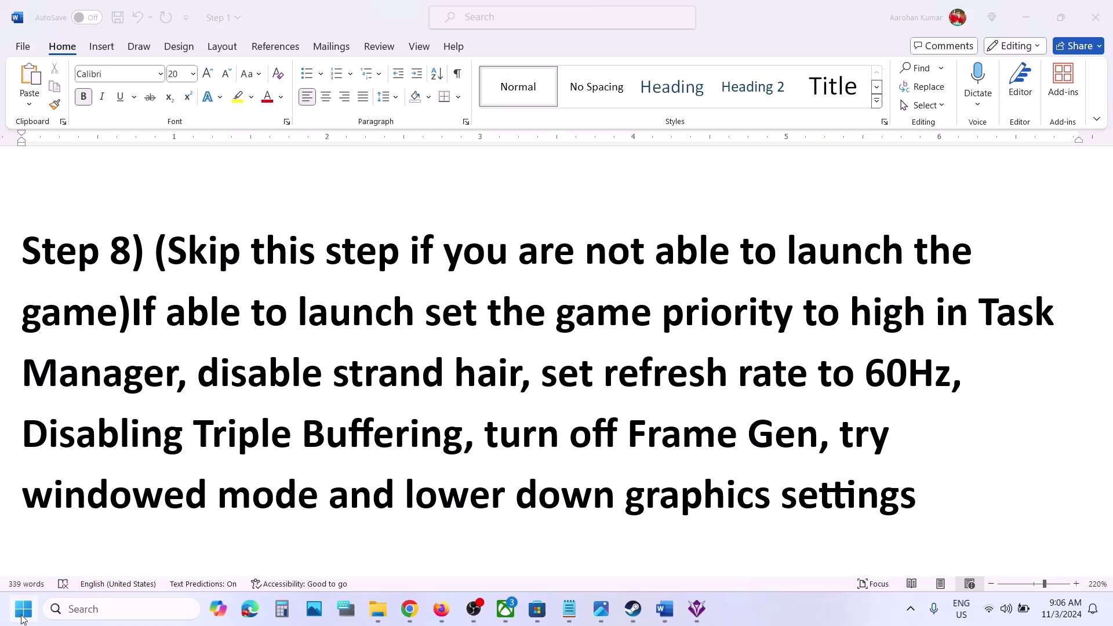
Open Task Manager's Details list and jump to processes starting with D.
{"action": "right_click", "coordinate": [22, 620]}
{"action": "left_click", "coordinate": [63, 432]}
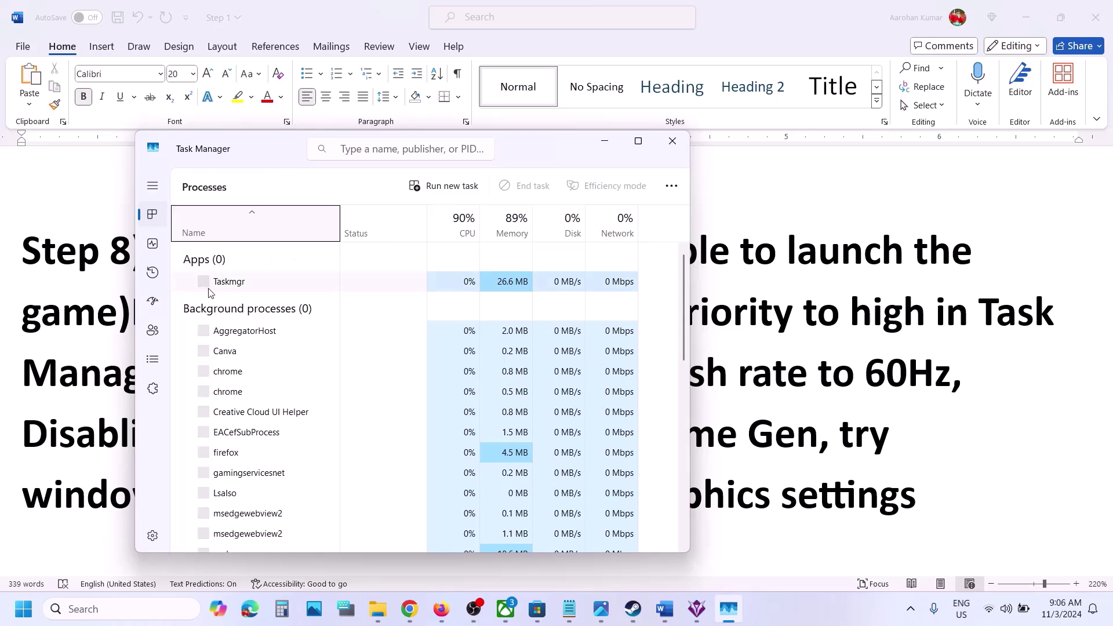
{"action": "left_click", "coordinate": [153, 360]}
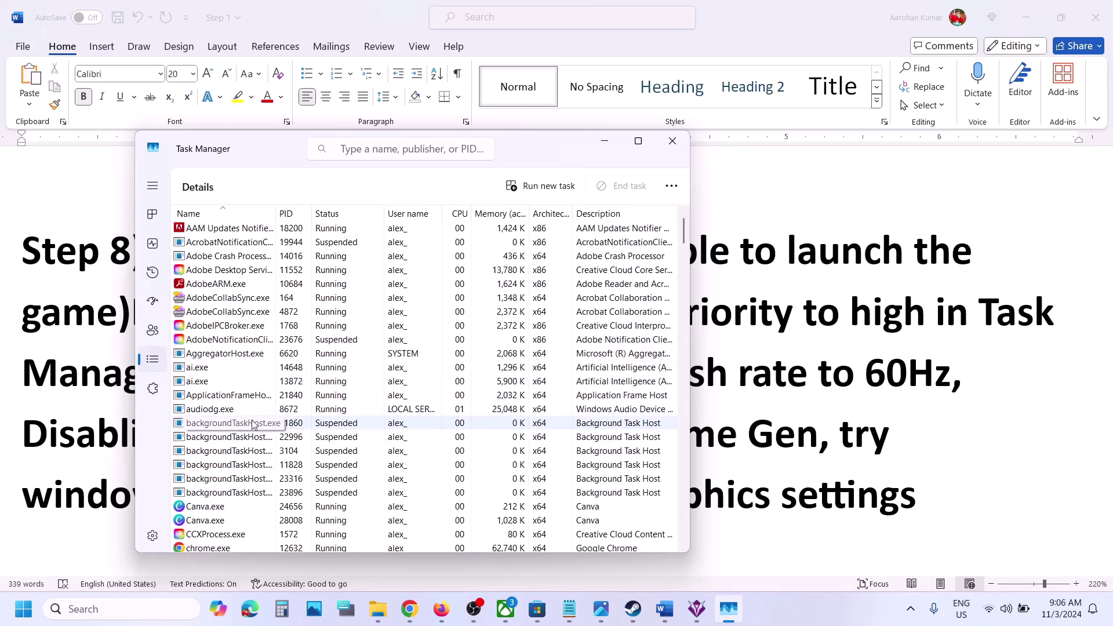
{"action": "left_click", "coordinate": [254, 426]}
{"action": "key", "text": "d"}
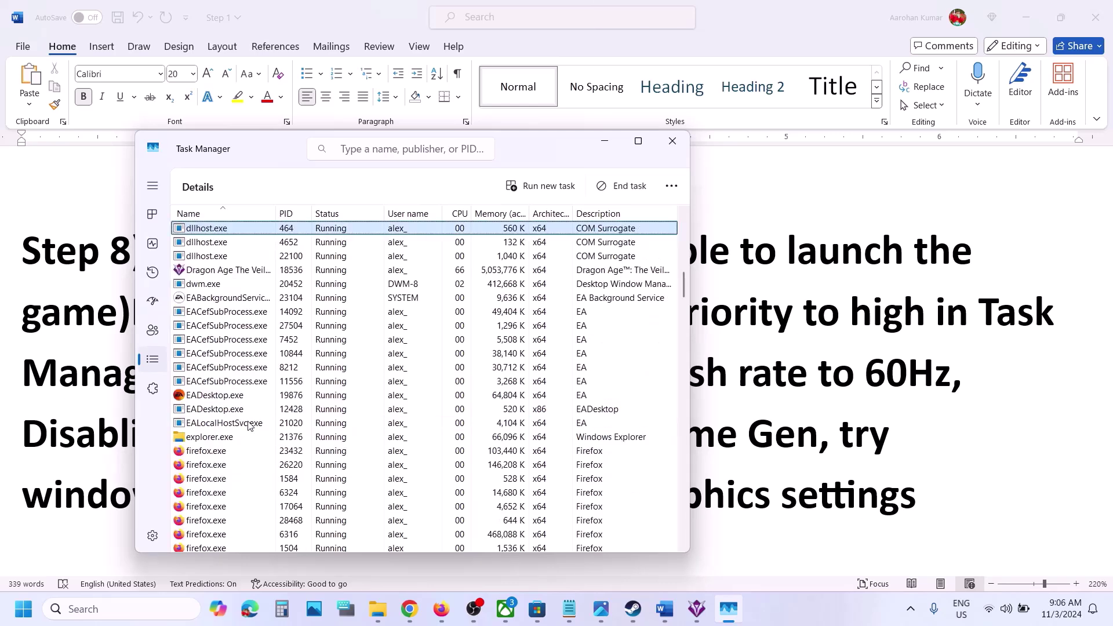
Set Dragon Age The Veilguard.exe to High priority, confirm the change and return to Word.
{"action": "left_click", "coordinate": [238, 271]}
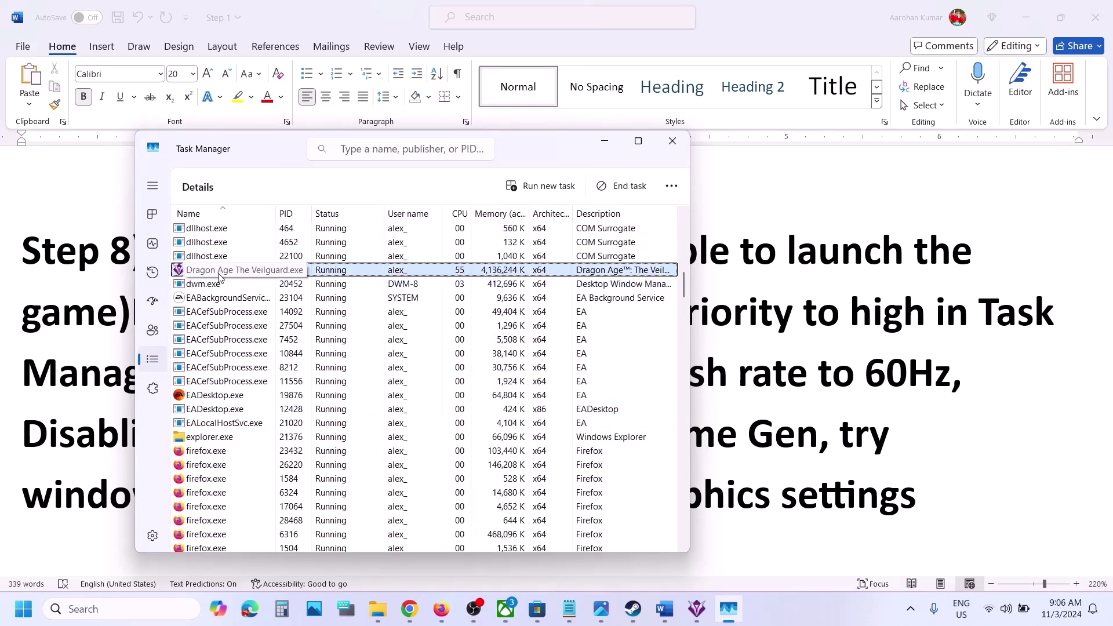
{"action": "right_click", "coordinate": [227, 275]}
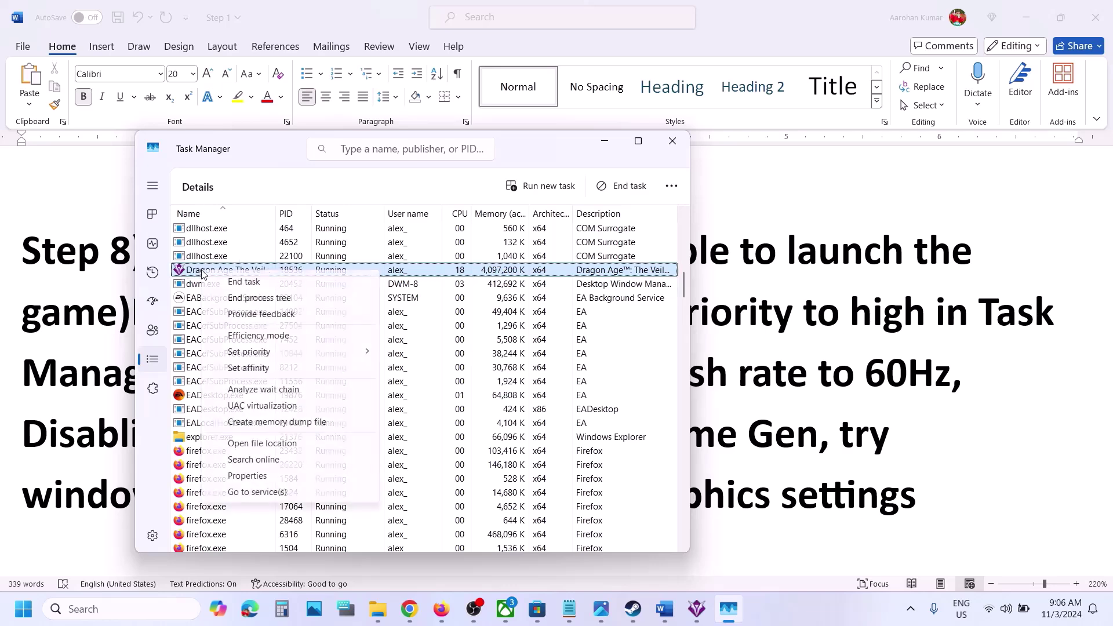
{"action": "mouse_move", "coordinate": [275, 354]}
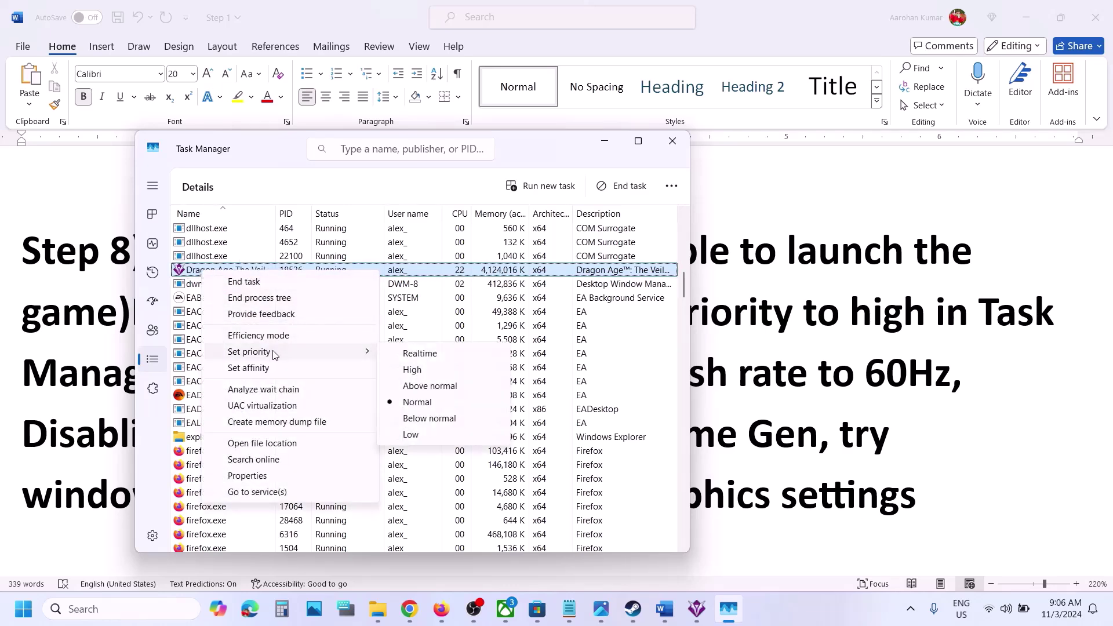
{"action": "left_click", "coordinate": [417, 370]}
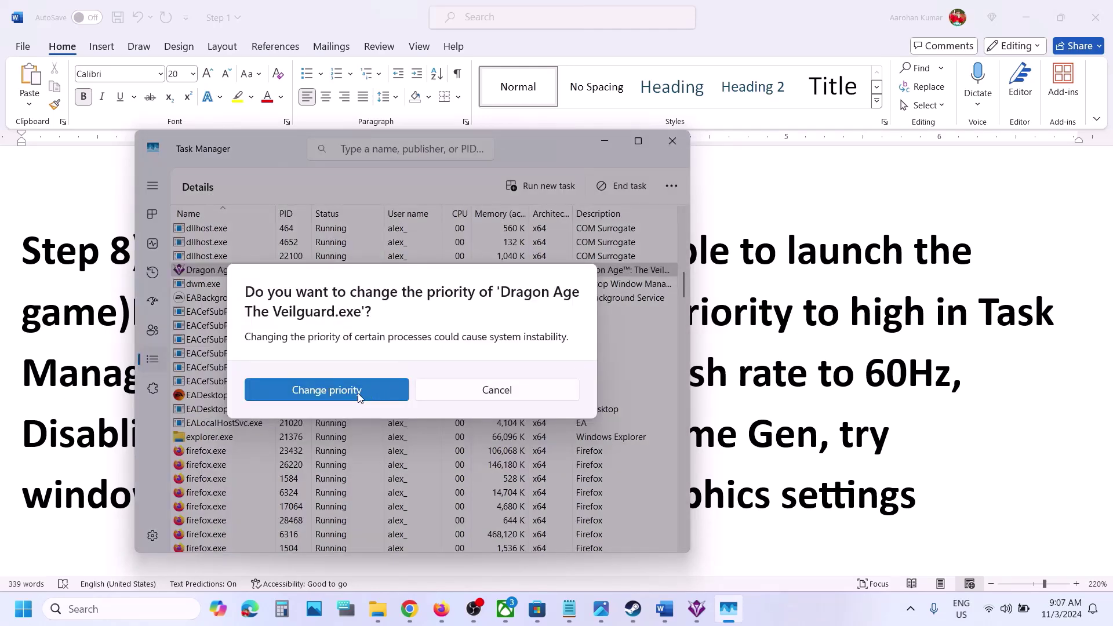
{"action": "left_click", "coordinate": [359, 397]}
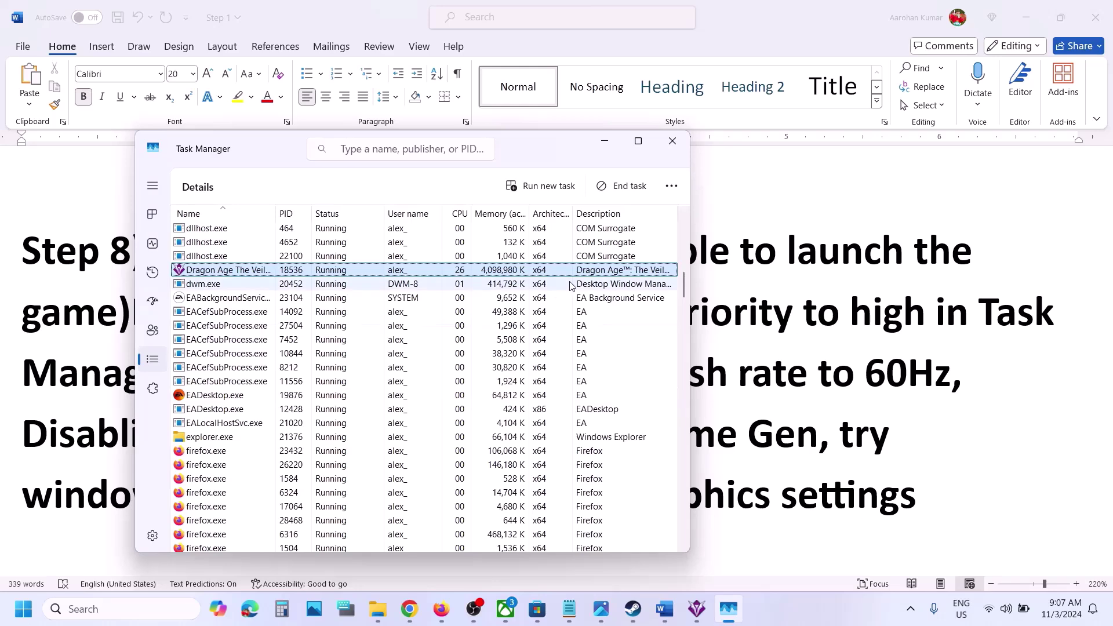
{"action": "left_click", "coordinate": [819, 504]}
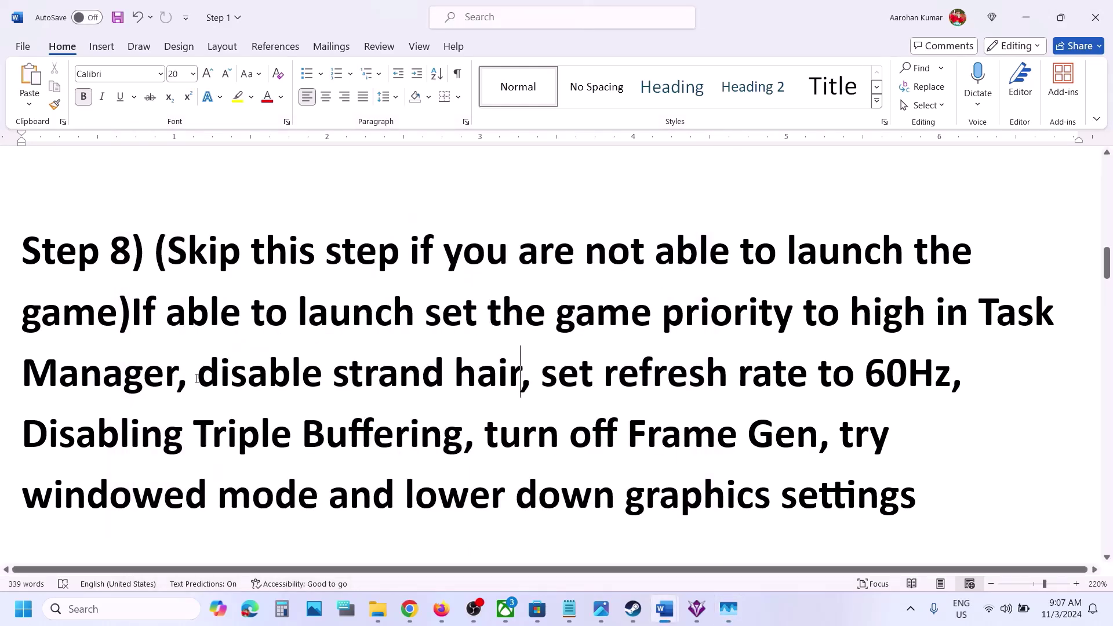
Mark 'disable strand hair', confirm Strand Hair is off in the game's Graphics settings, then return to Word.
{"action": "left_click_drag", "start_coordinate": [197, 378], "coordinate": [520, 378]}
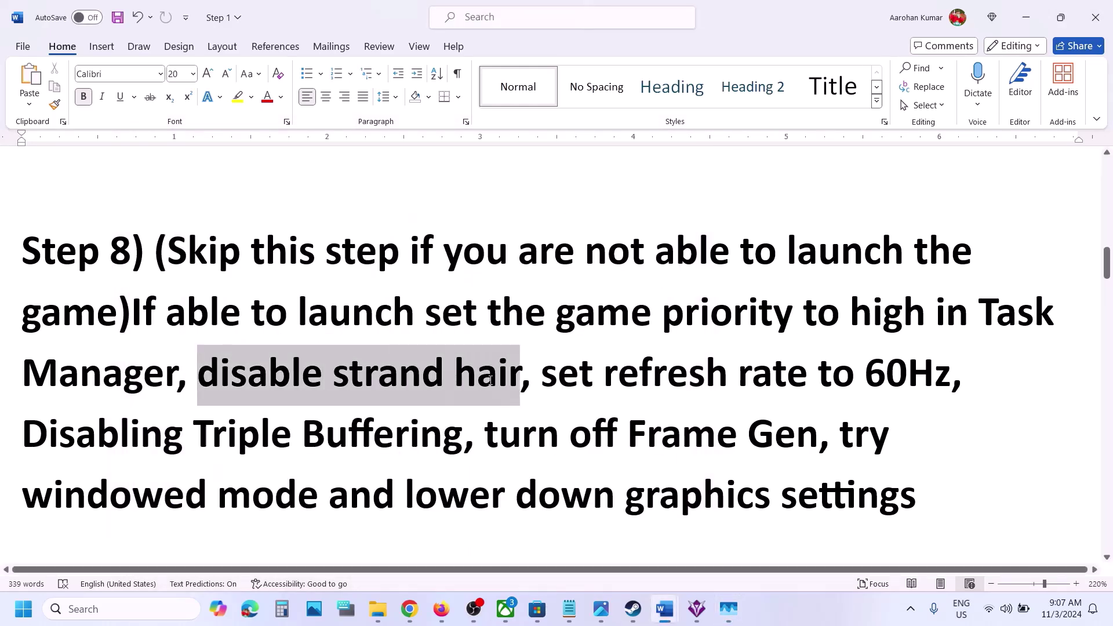
{"action": "left_click", "coordinate": [700, 612]}
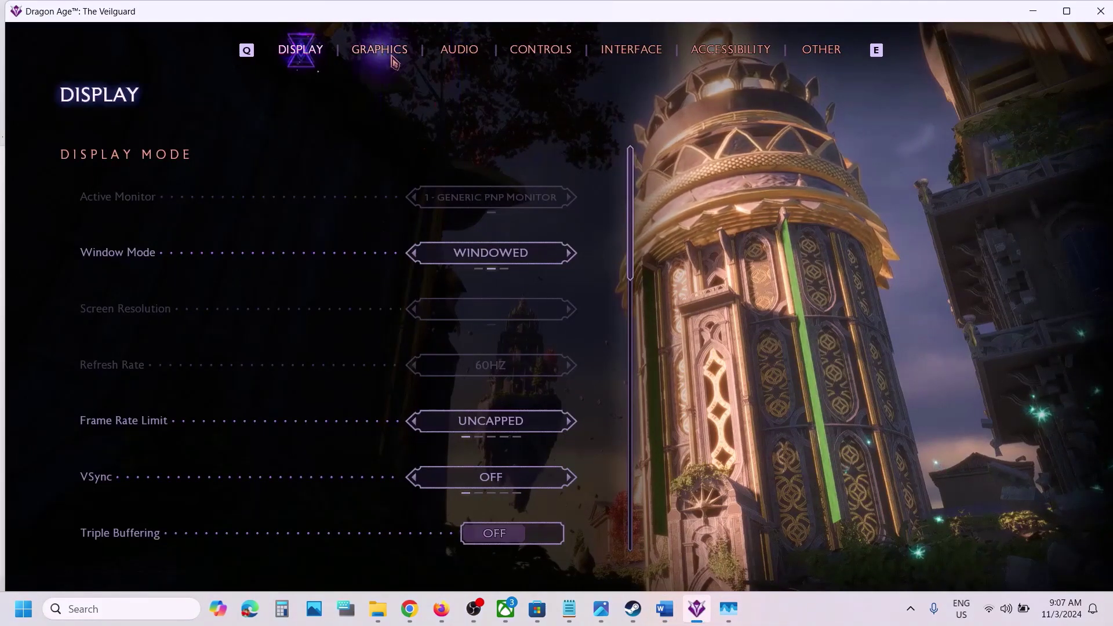
{"action": "left_click", "coordinate": [380, 51]}
{"action": "scroll", "coordinate": [351, 417], "scroll_direction": "down", "scroll_amount": 3}
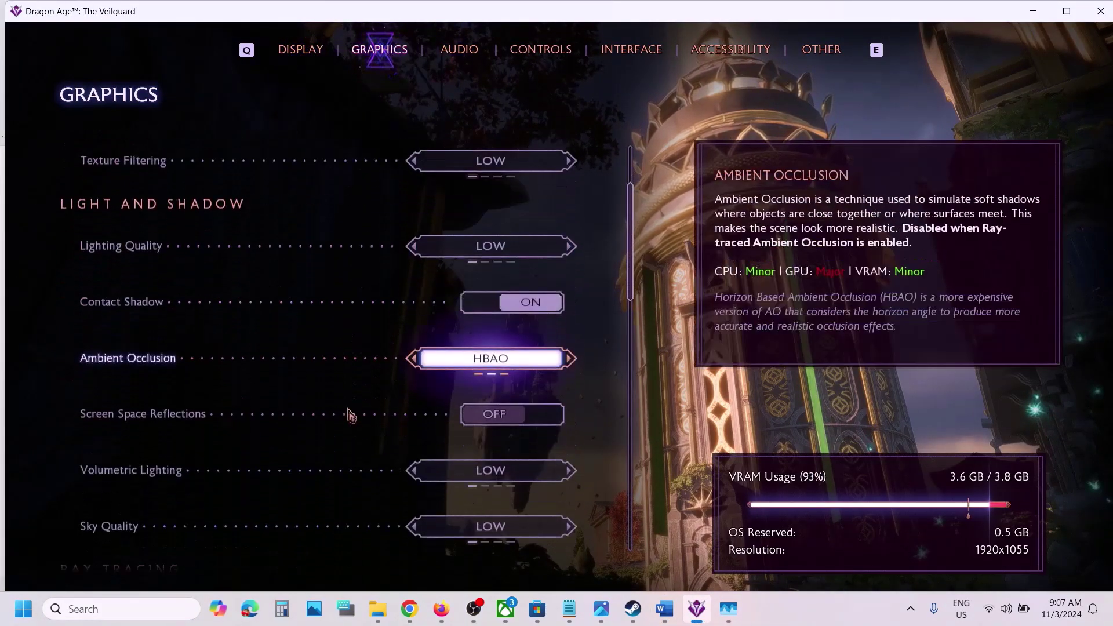
{"action": "scroll", "coordinate": [351, 416], "scroll_direction": "down", "scroll_amount": 3}
{"action": "scroll", "coordinate": [350, 416], "scroll_direction": "down", "scroll_amount": 3}
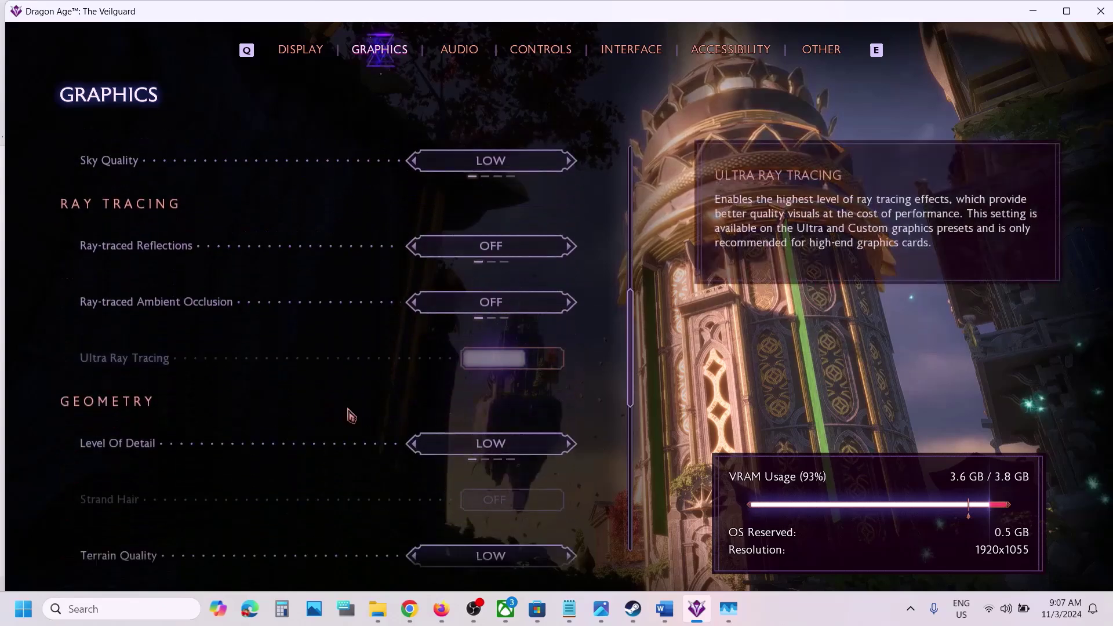
{"action": "scroll", "coordinate": [350, 416], "scroll_direction": "down", "scroll_amount": 3}
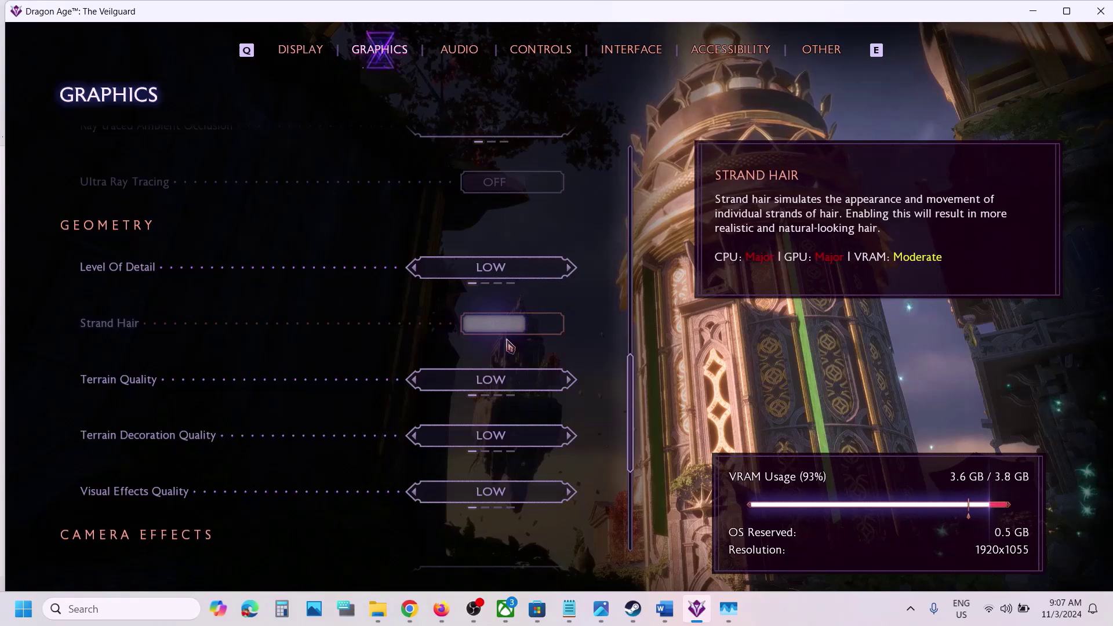
{"action": "mouse_move", "coordinate": [672, 610]}
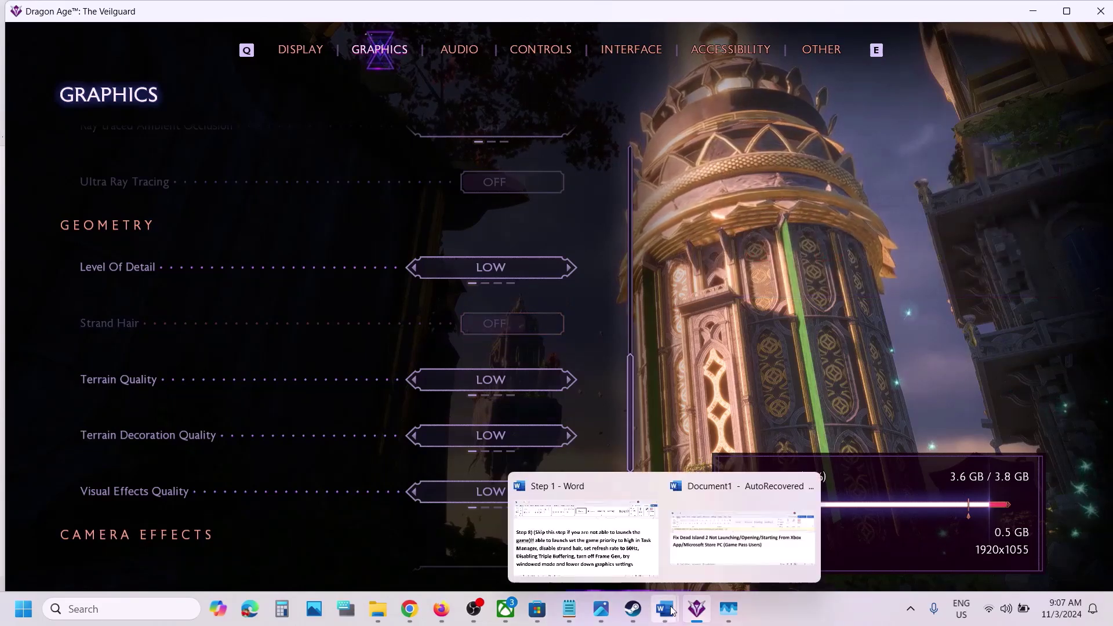
{"action": "left_click", "coordinate": [586, 527]}
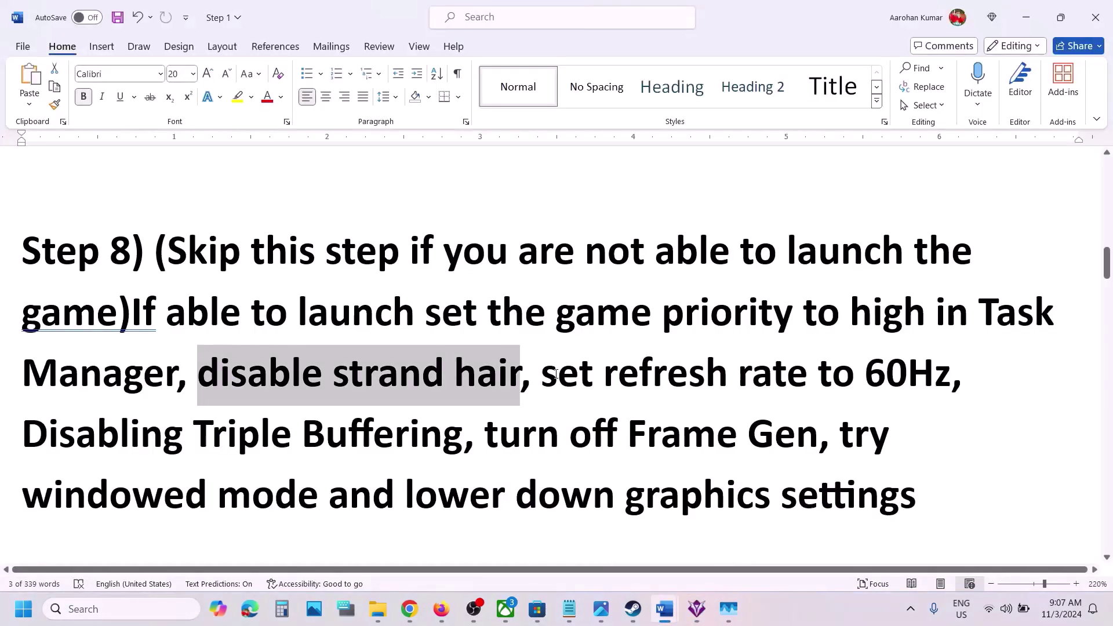
Mark 'set refresh rate to 60Hz' and show the game's Display settings.
{"action": "left_click_drag", "start_coordinate": [543, 374], "coordinate": [952, 376]}
{"action": "left_click", "coordinate": [696, 612]}
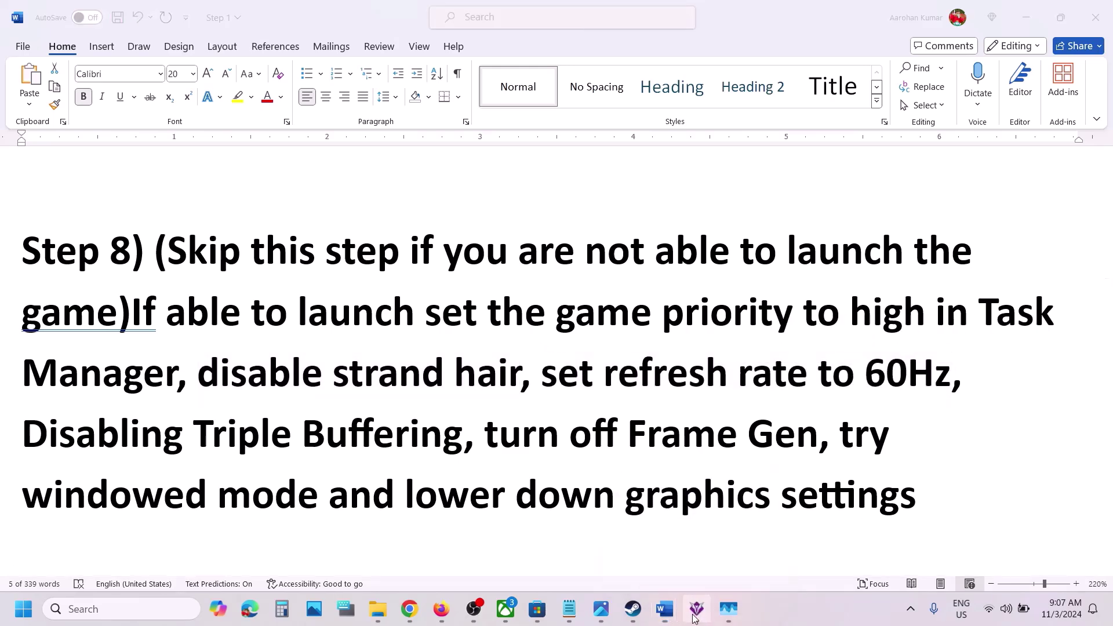
{"action": "left_click", "coordinate": [293, 51]}
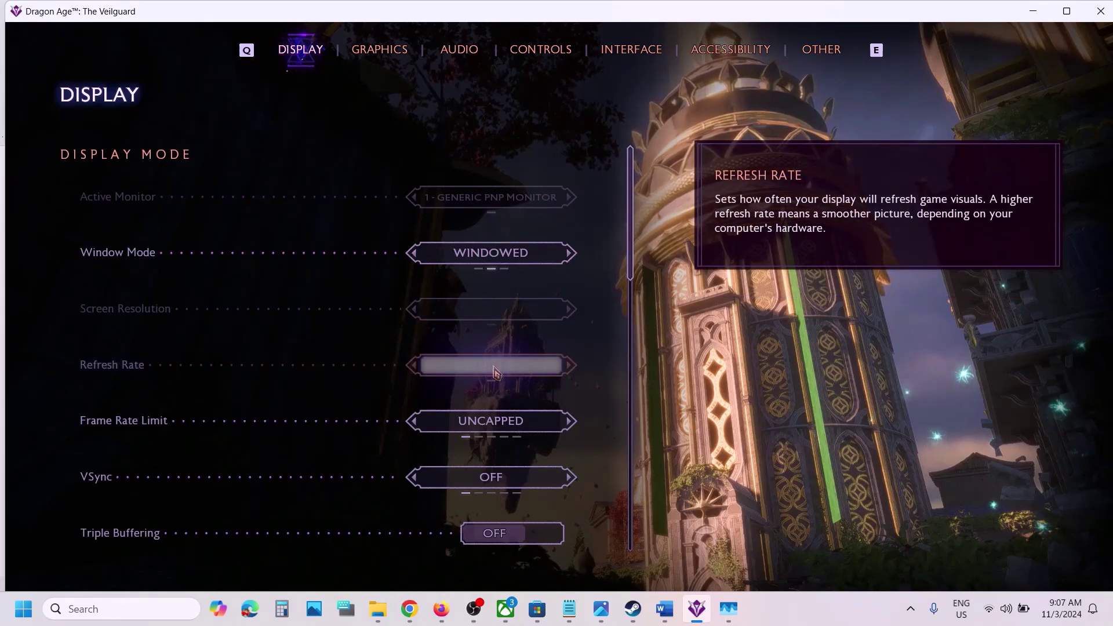
Mark the Disabling Triple Buffering instruction, then toggle Triple Buffering on and back off.
{"action": "mouse_move", "coordinate": [677, 603]}
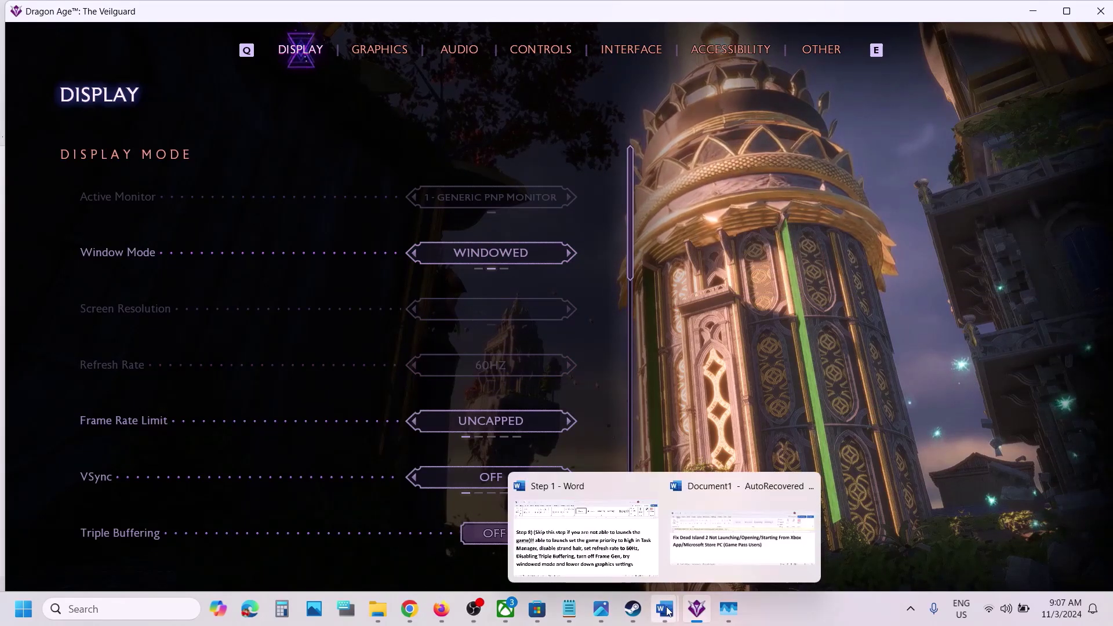
{"action": "left_click", "coordinate": [631, 550]}
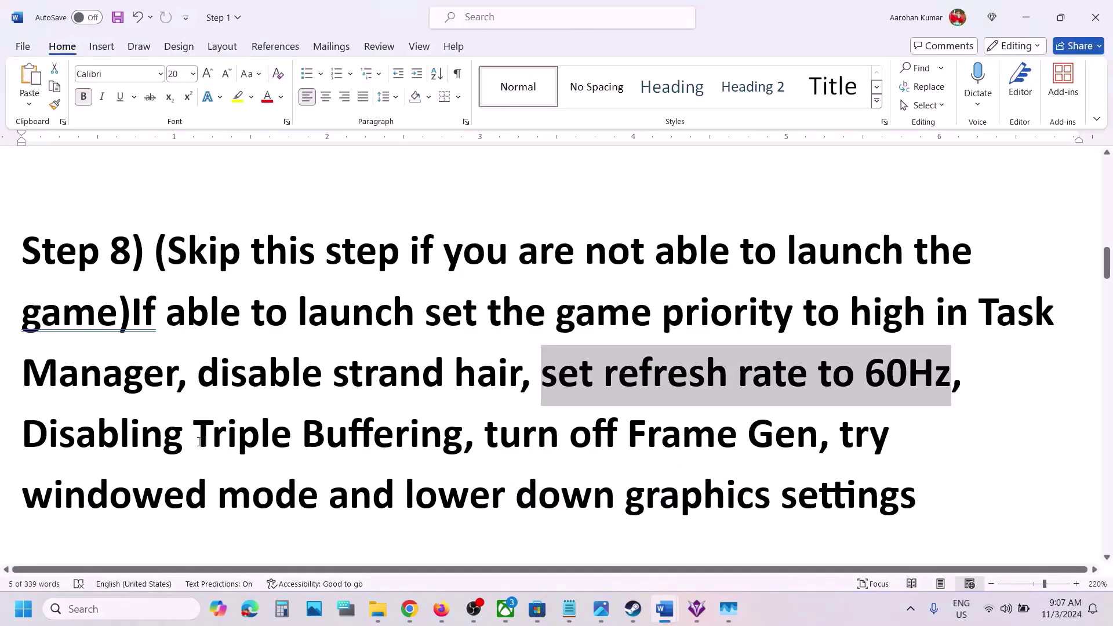
{"action": "left_click_drag", "start_coordinate": [25, 438], "coordinate": [464, 438]}
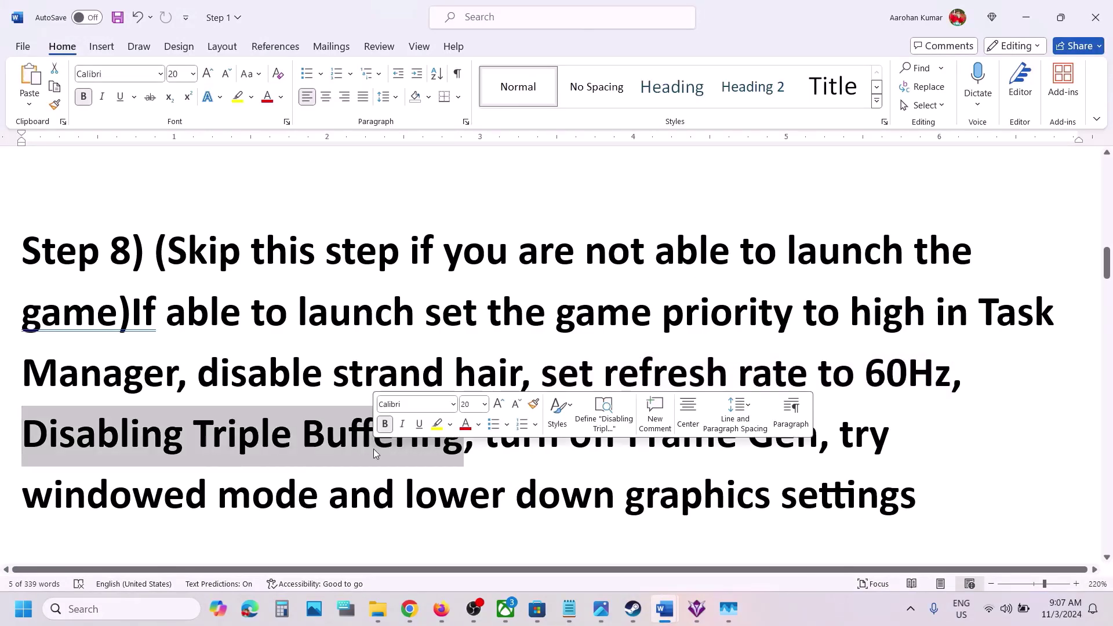
{"action": "mouse_move", "coordinate": [634, 609]}
{"action": "left_click", "coordinate": [697, 609]}
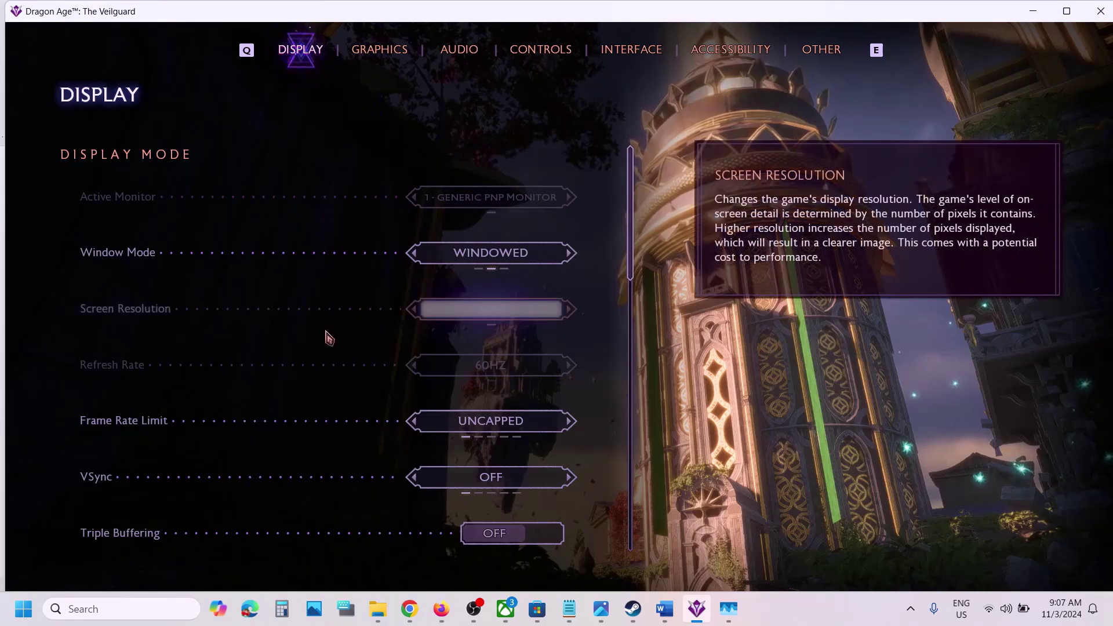
{"action": "scroll", "coordinate": [326, 334], "scroll_direction": "down", "scroll_amount": 4}
{"action": "scroll", "coordinate": [329, 338], "scroll_direction": "down", "scroll_amount": 1}
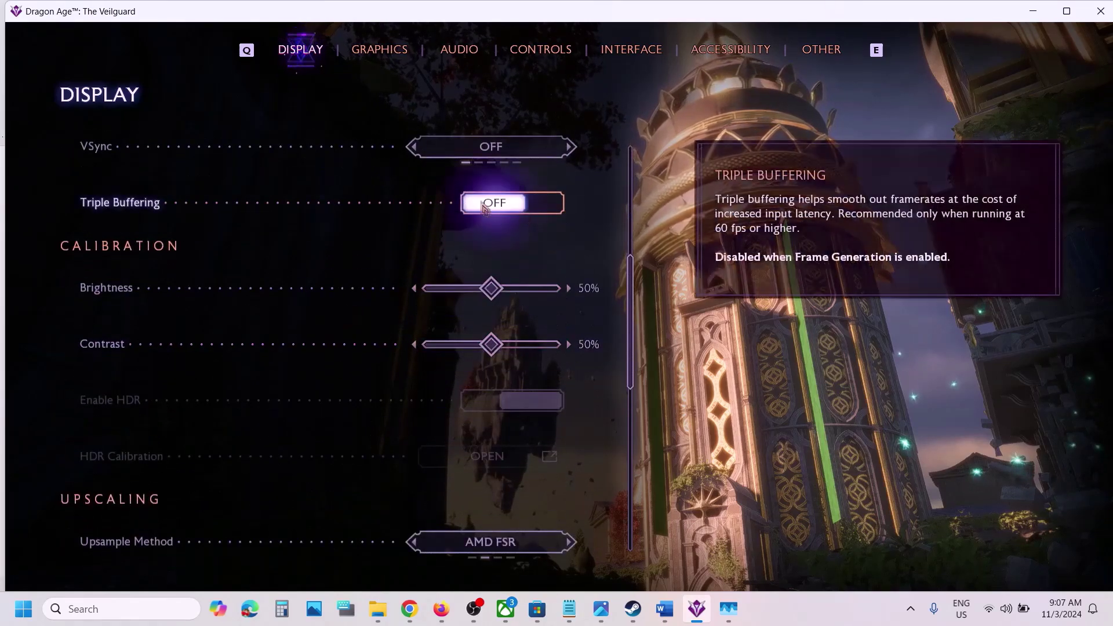
{"action": "left_click", "coordinate": [533, 209]}
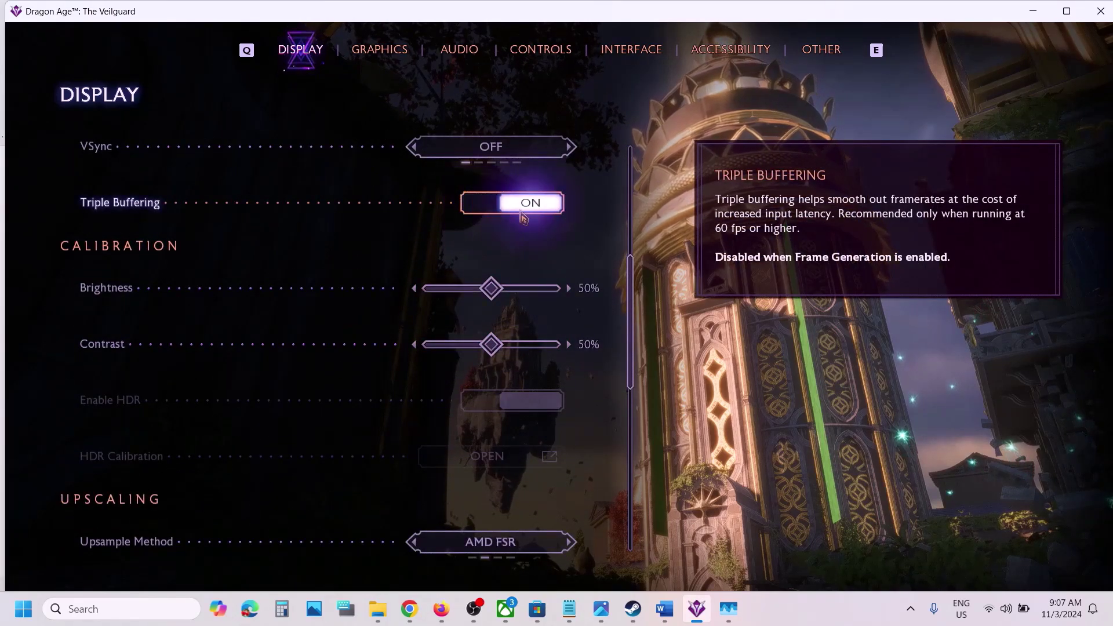
{"action": "left_click", "coordinate": [490, 210]}
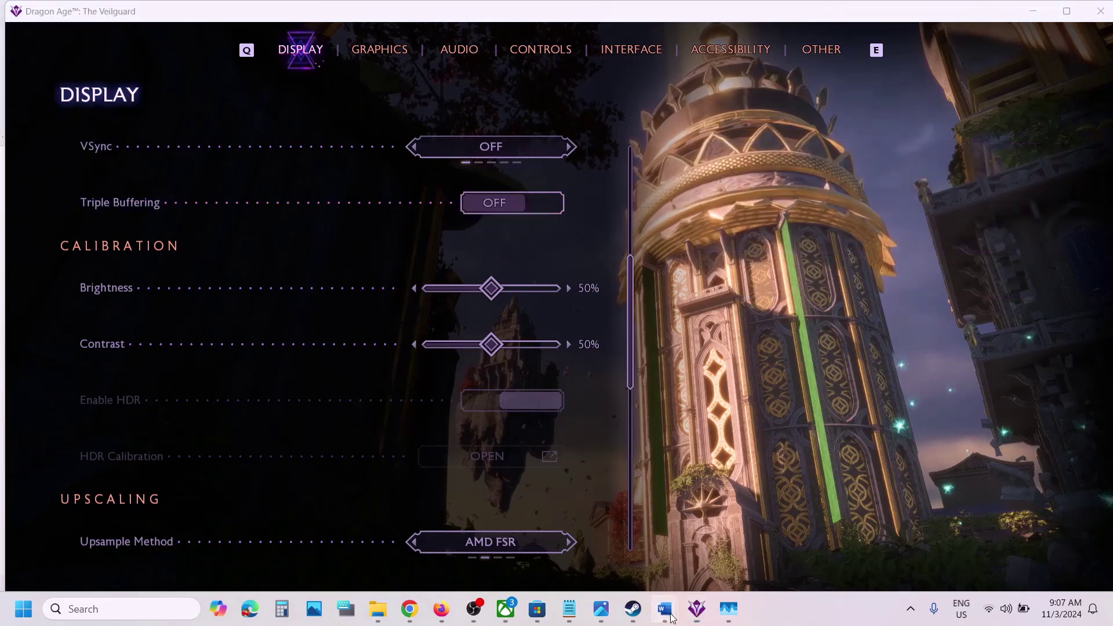
Mark the 'turn off Frame Gen' instruction in Word and go back to the game.
{"action": "mouse_move", "coordinate": [668, 612]}
{"action": "left_click", "coordinate": [577, 531]}
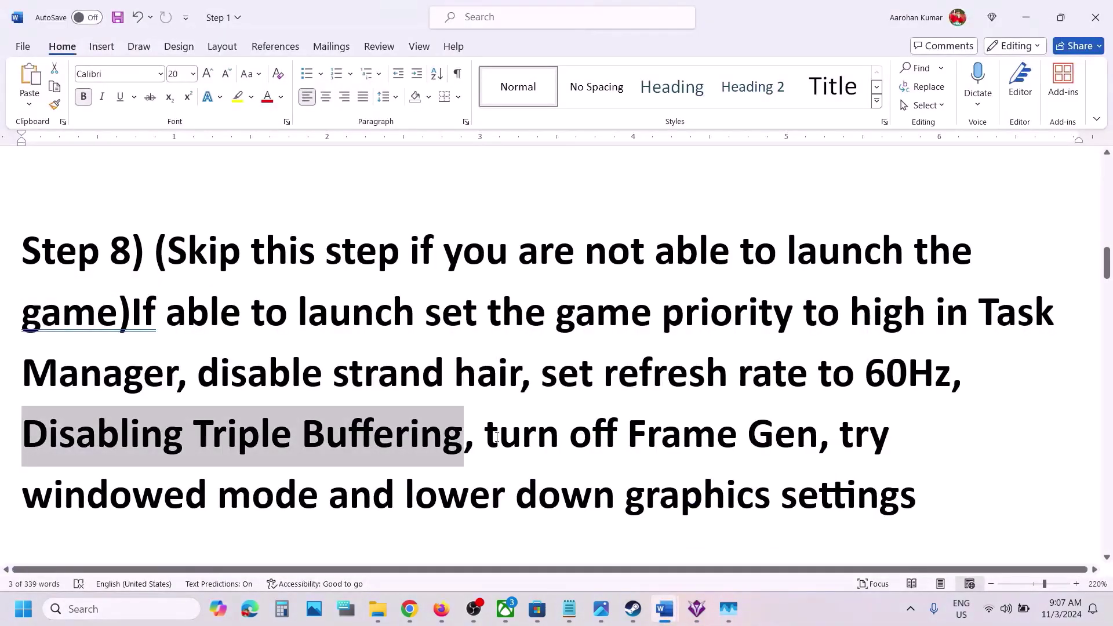
{"action": "left_click_drag", "start_coordinate": [493, 437], "coordinate": [748, 438]}
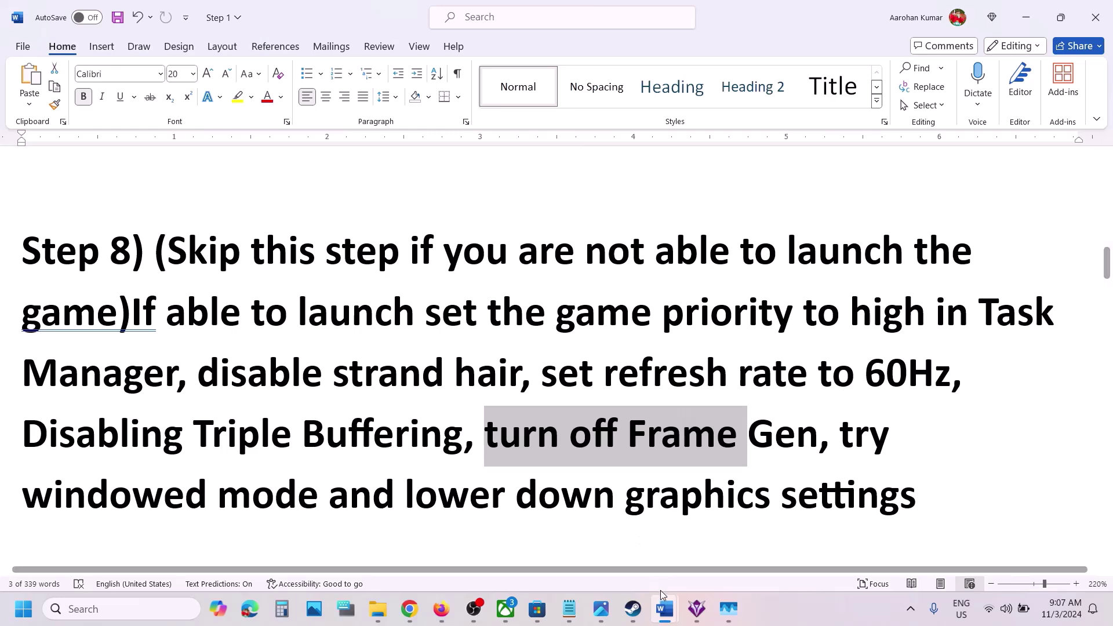
{"action": "left_click", "coordinate": [698, 608]}
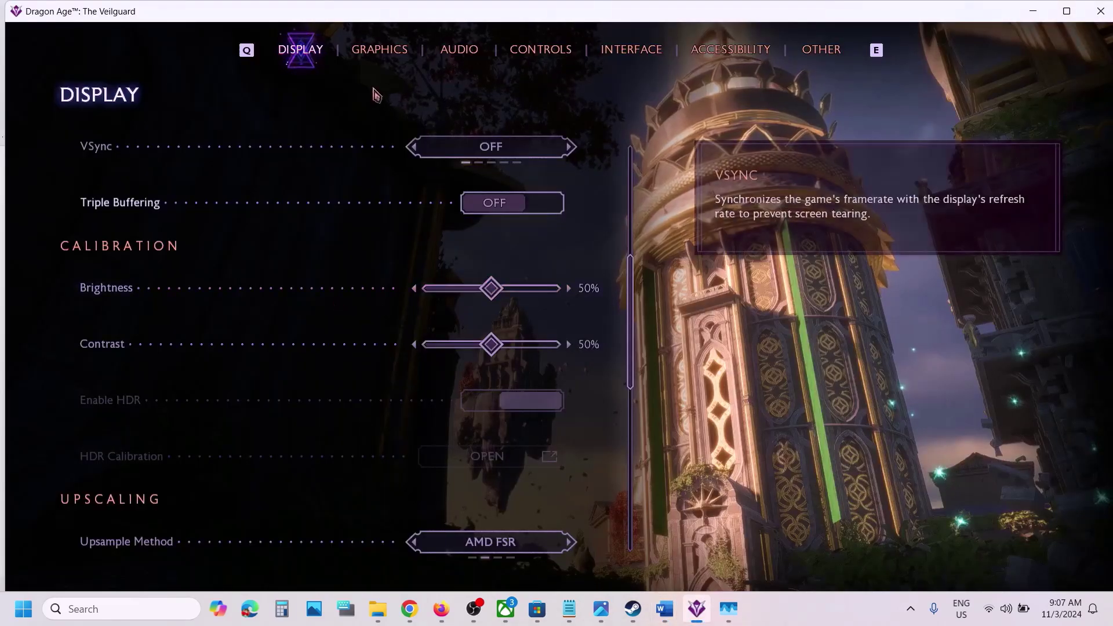
On the Display tab, change the Upsample Method from AMD FSR to NVIDIA DLSS.
{"action": "left_click", "coordinate": [374, 51]}
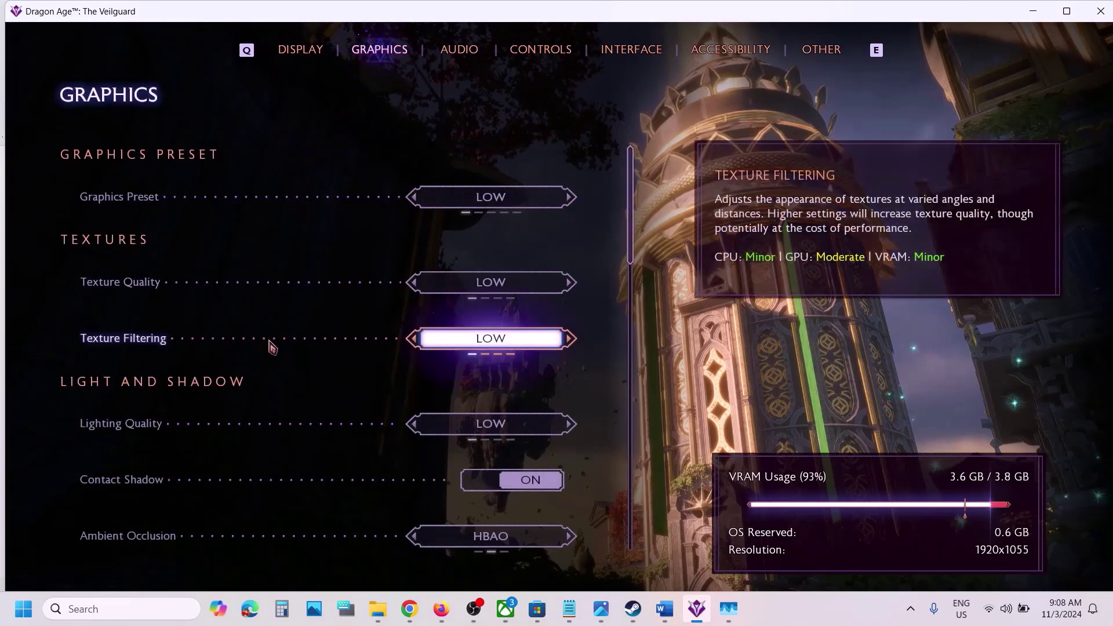
{"action": "left_click", "coordinate": [300, 51]}
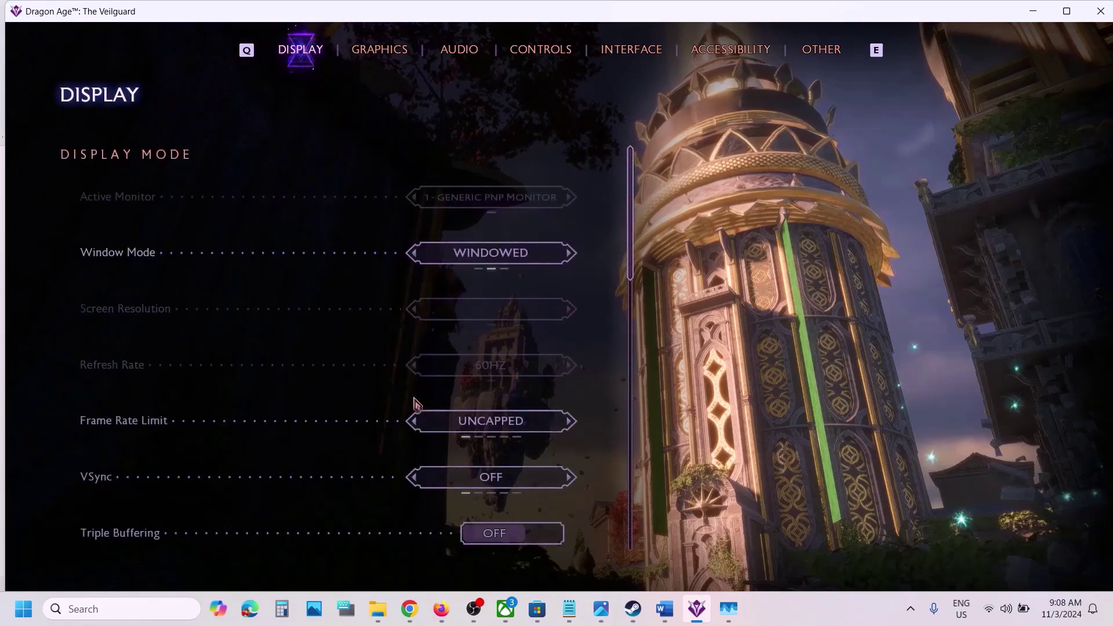
{"action": "scroll", "coordinate": [415, 404], "scroll_direction": "down", "scroll_amount": 6}
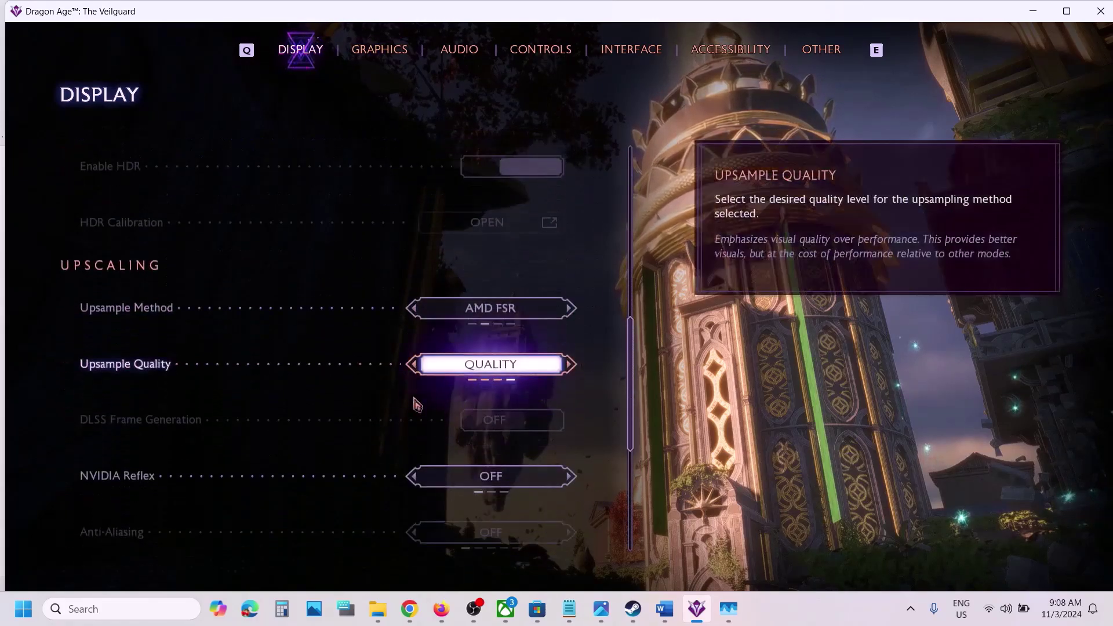
{"action": "scroll", "coordinate": [273, 209], "scroll_direction": "up", "scroll_amount": 3}
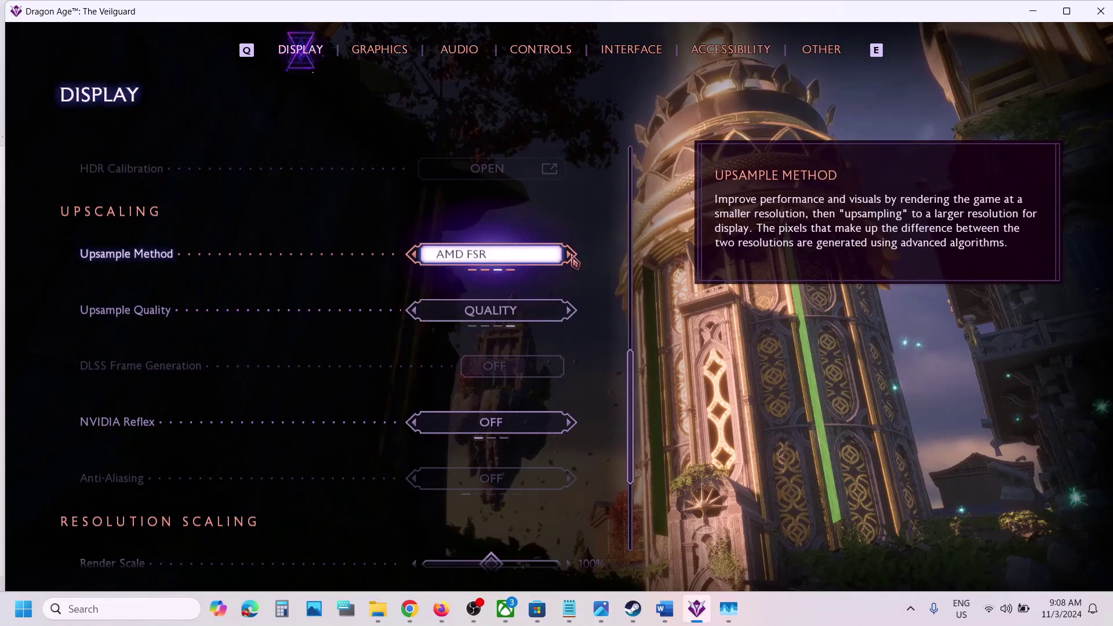
{"action": "left_click", "coordinate": [571, 255]}
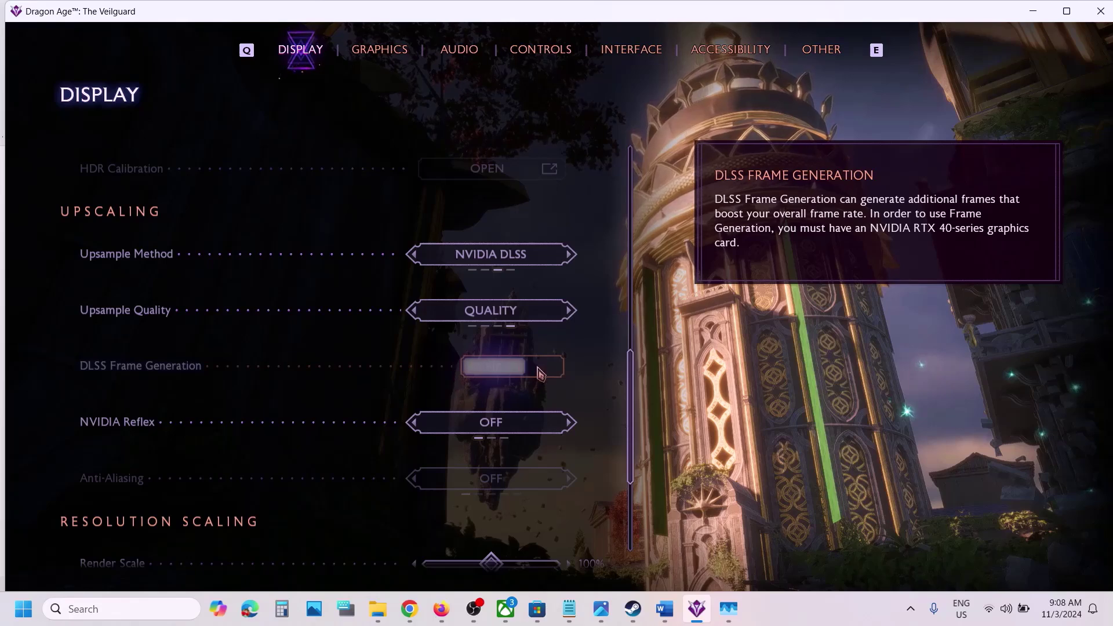
Mark the windowed mode and graphics phrase in the Step 1 notes, then return to the game.
{"action": "left_click", "coordinate": [664, 609]}
{"action": "left_click", "coordinate": [609, 558]}
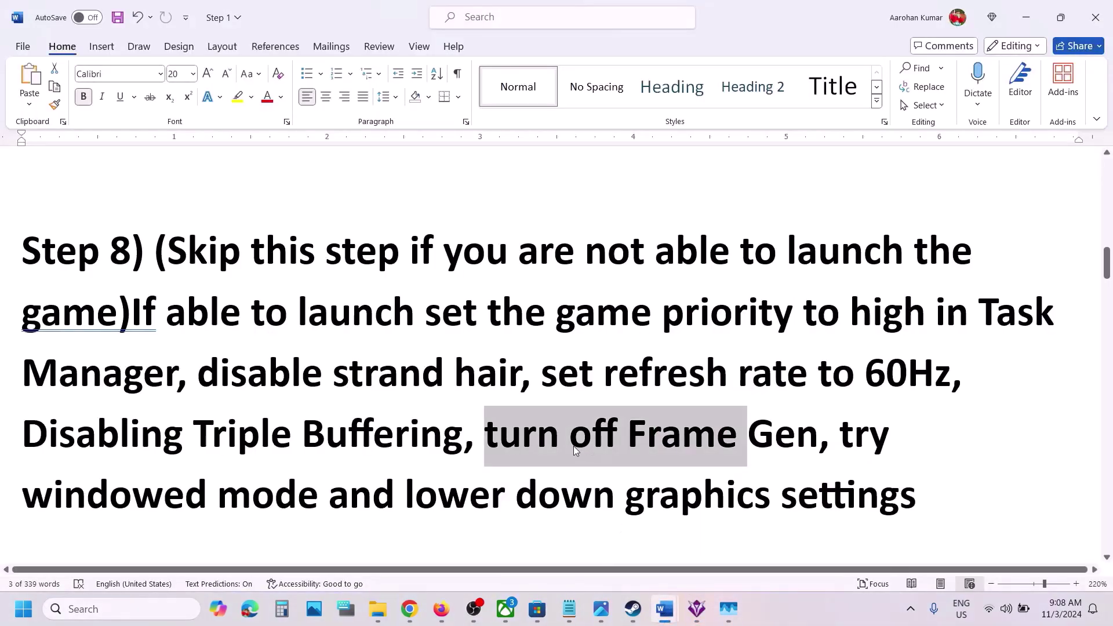
{"action": "scroll", "coordinate": [575, 451], "scroll_direction": "down", "scroll_amount": 1}
{"action": "left_click_drag", "start_coordinate": [60, 460], "coordinate": [780, 461]}
{"action": "left_click", "coordinate": [697, 610]}
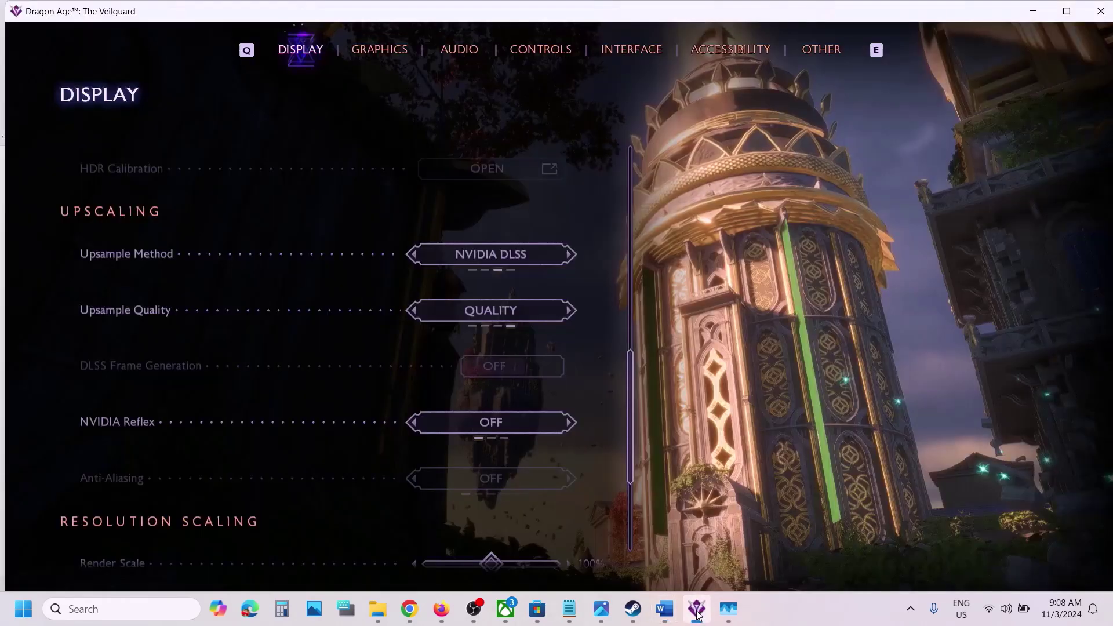
{"action": "scroll", "coordinate": [273, 250], "scroll_direction": "up", "scroll_amount": 3}
{"action": "scroll", "coordinate": [275, 251], "scroll_direction": "up", "scroll_amount": 7}
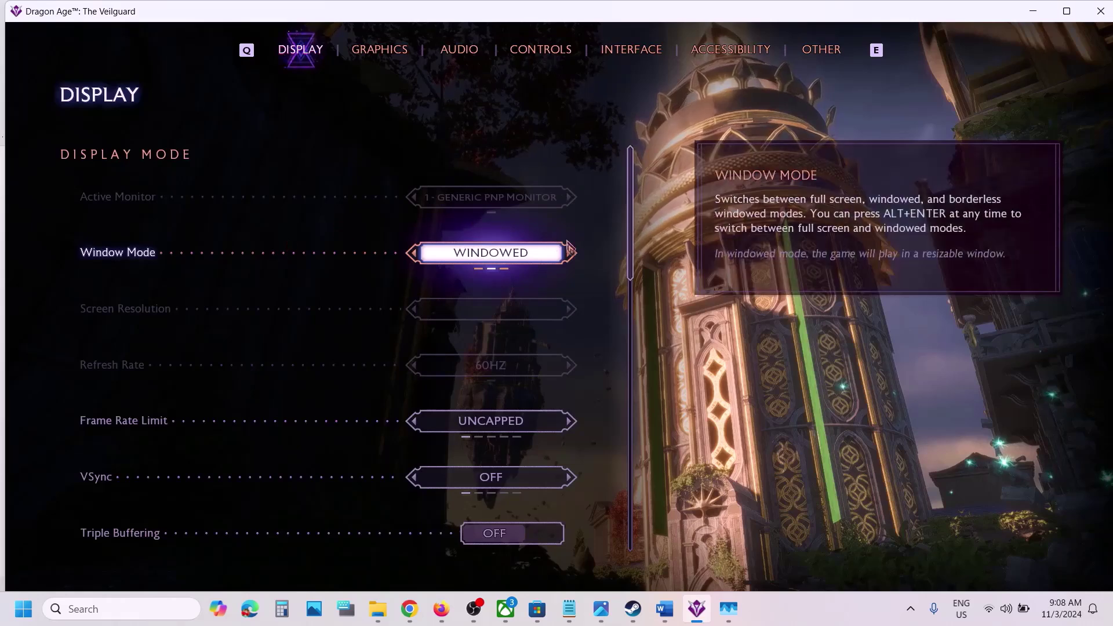
Keep Window Mode at Windowed, then cycle the Graphics Preset through Medium to Custom and end on Low.
{"action": "left_click", "coordinate": [571, 253]}
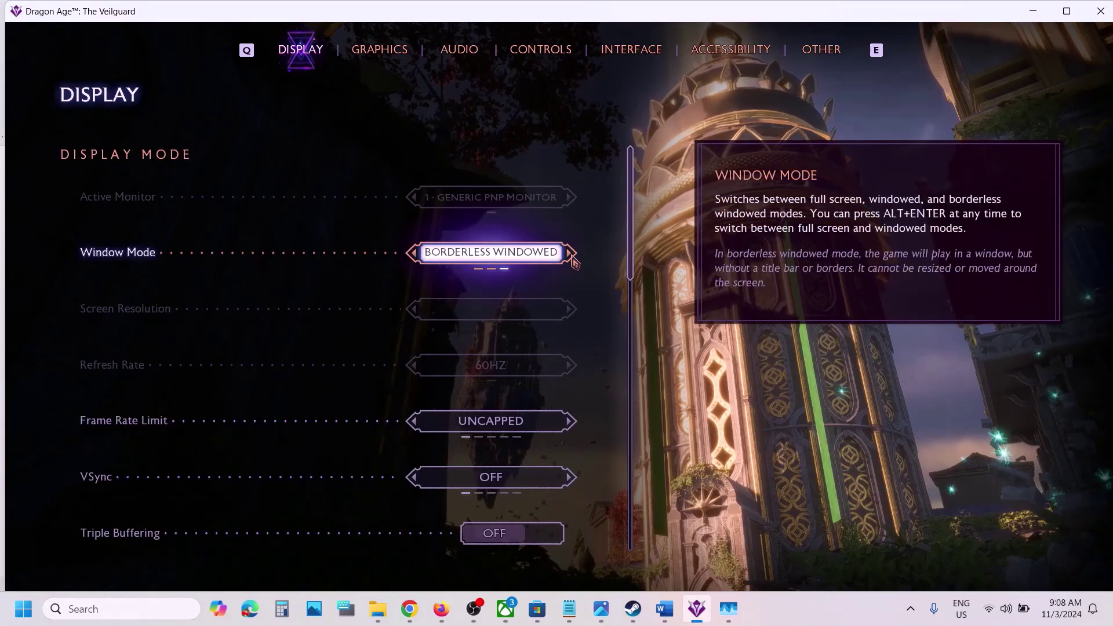
{"action": "left_click", "coordinate": [417, 255]}
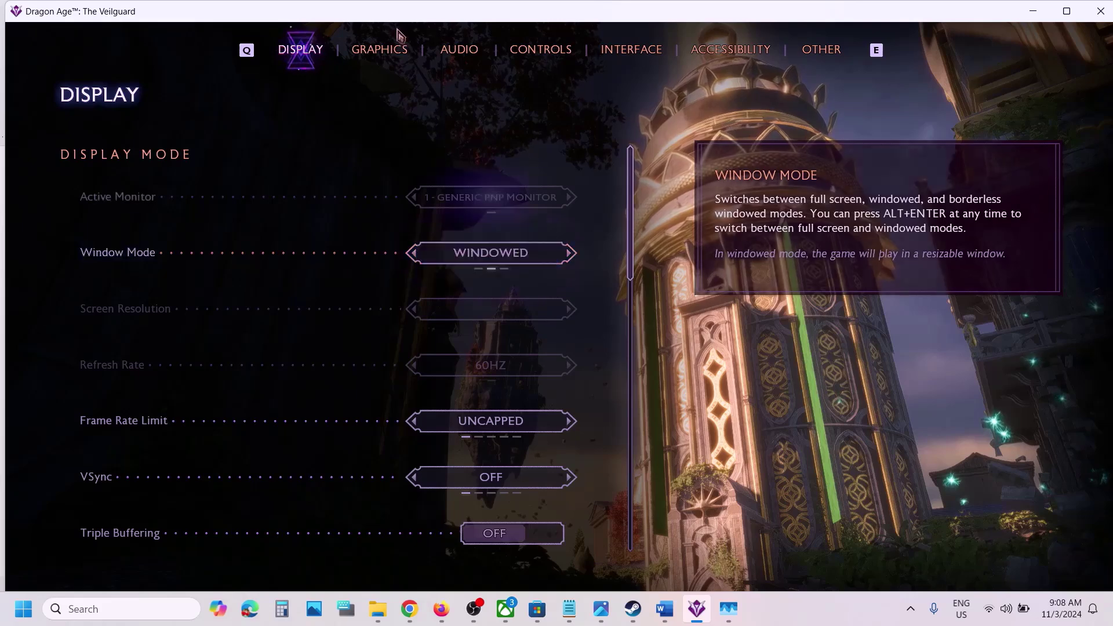
{"action": "left_click", "coordinate": [389, 47]}
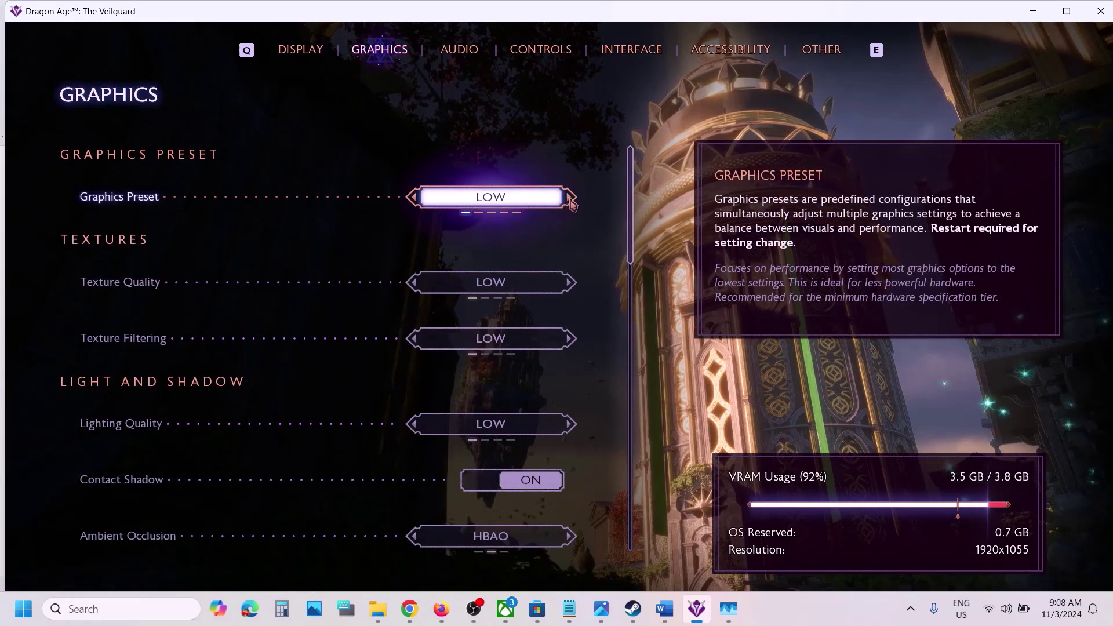
{"action": "left_click", "coordinate": [571, 199]}
{"action": "left_click", "coordinate": [571, 199]}
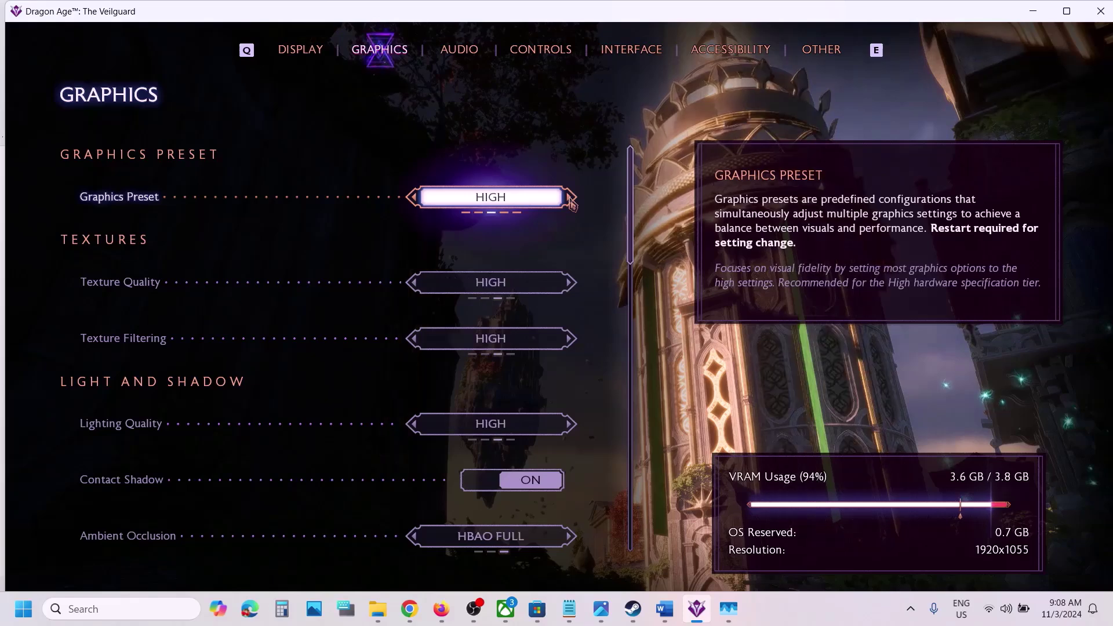
{"action": "left_click", "coordinate": [571, 199]}
{"action": "left_click", "coordinate": [568, 199]}
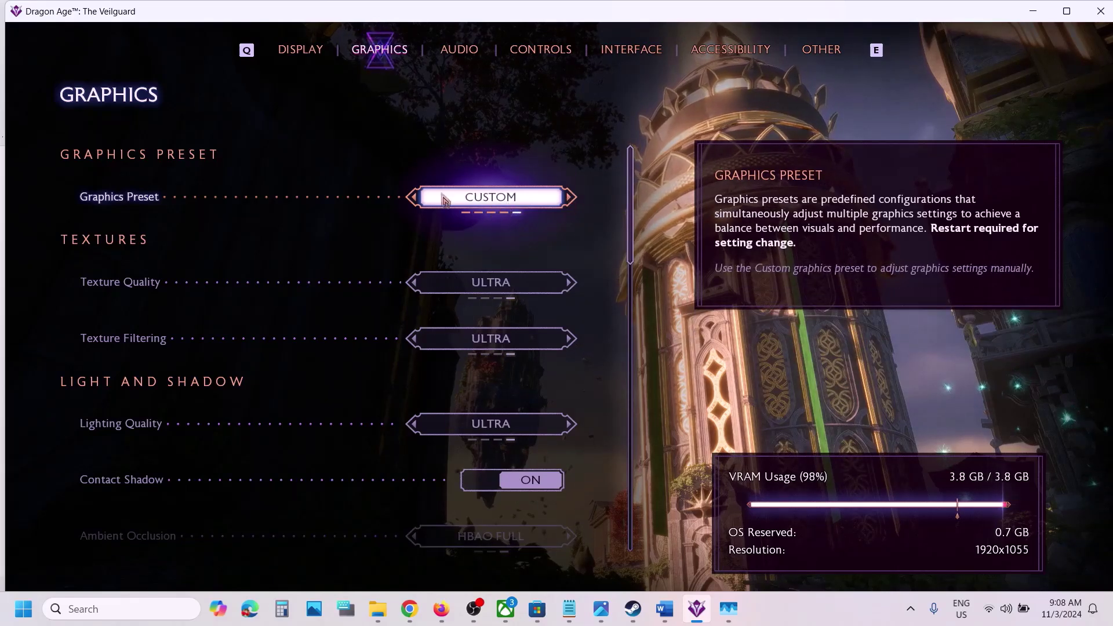
{"action": "left_click", "coordinate": [415, 199]}
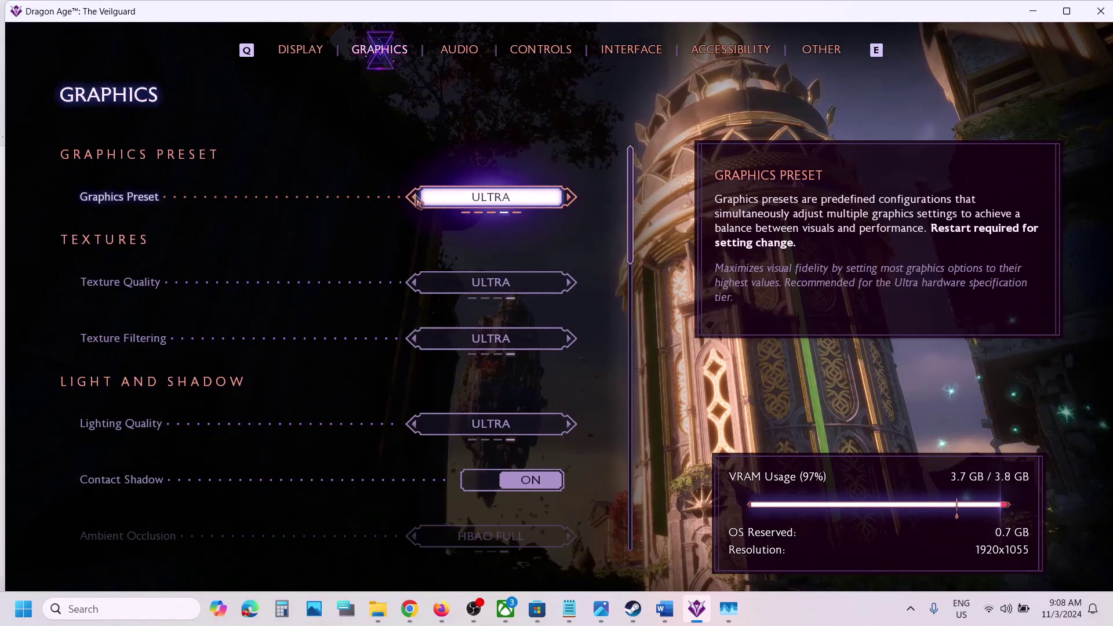
{"action": "left_click", "coordinate": [415, 199]}
{"action": "left_click", "coordinate": [415, 199]}
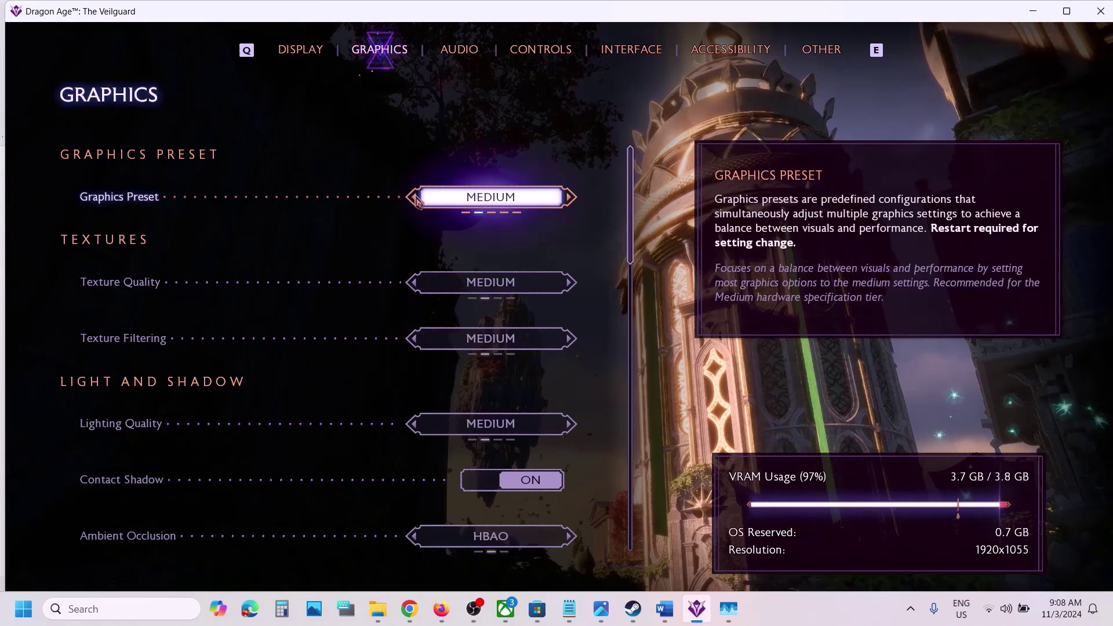
{"action": "left_click", "coordinate": [416, 199]}
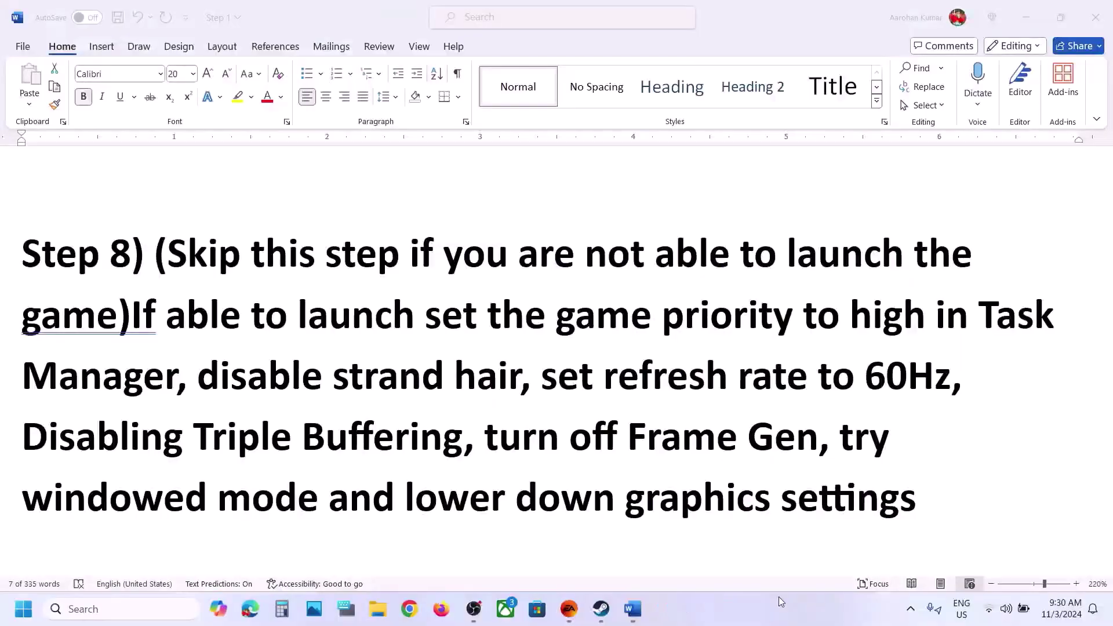
Scroll to Step 9 on hardware-accelerated GPU scheduling and select its heading.
{"action": "scroll", "coordinate": [580, 475], "scroll_direction": "down", "scroll_amount": 5}
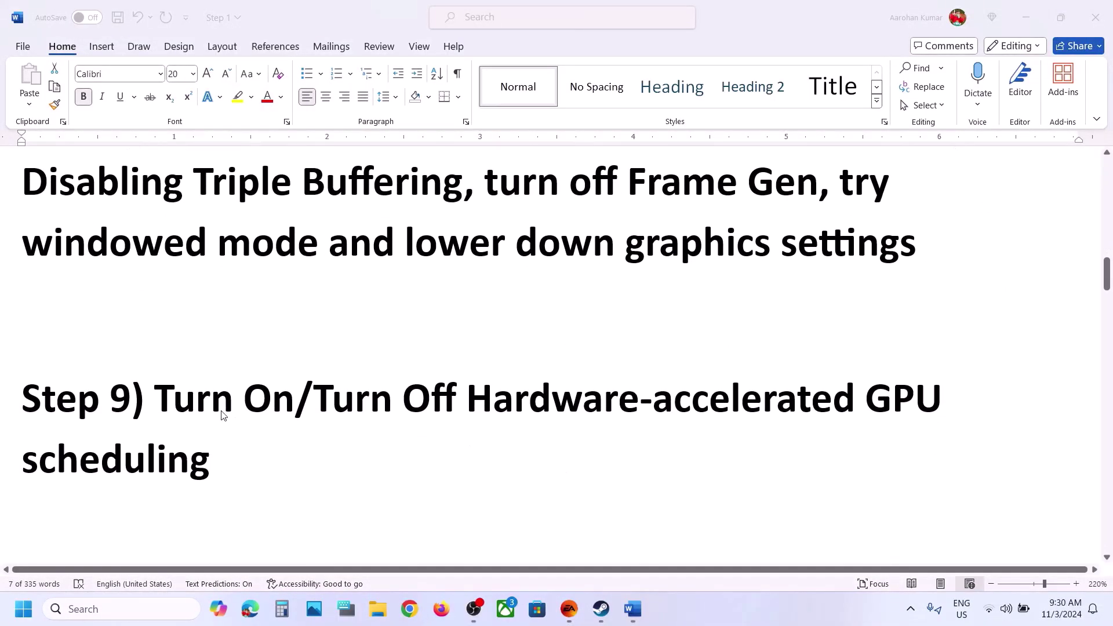
{"action": "left_click", "coordinate": [163, 404]}
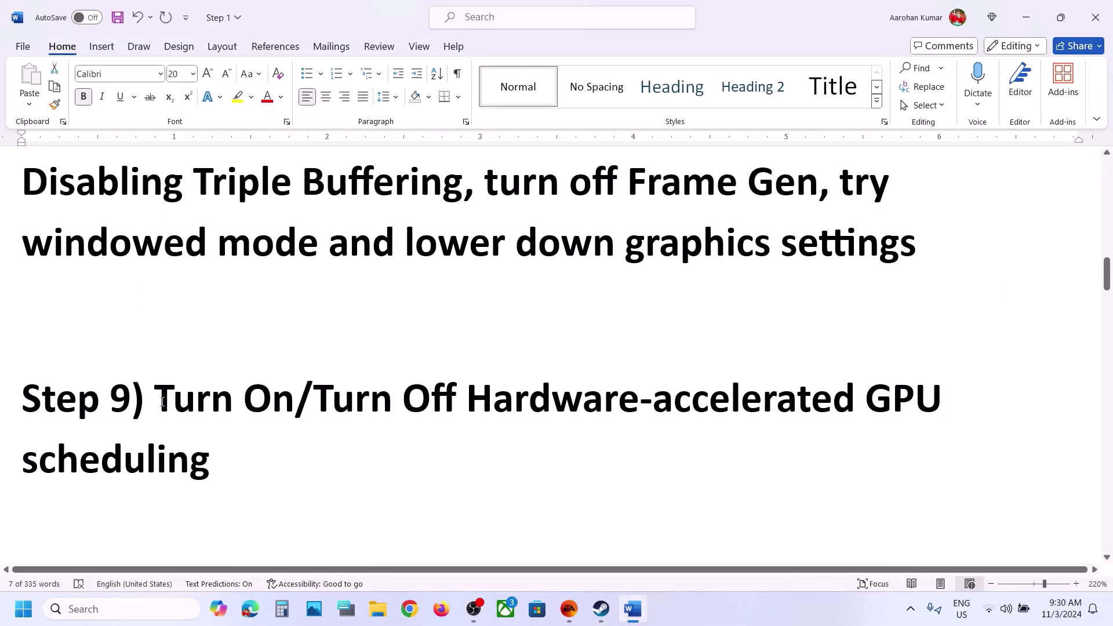
{"action": "left_click_drag", "start_coordinate": [163, 404], "coordinate": [235, 458]}
Go to Settings > System > Display > Graphics and expand the advanced graphics settings.
{"action": "key", "text": "super+i"}
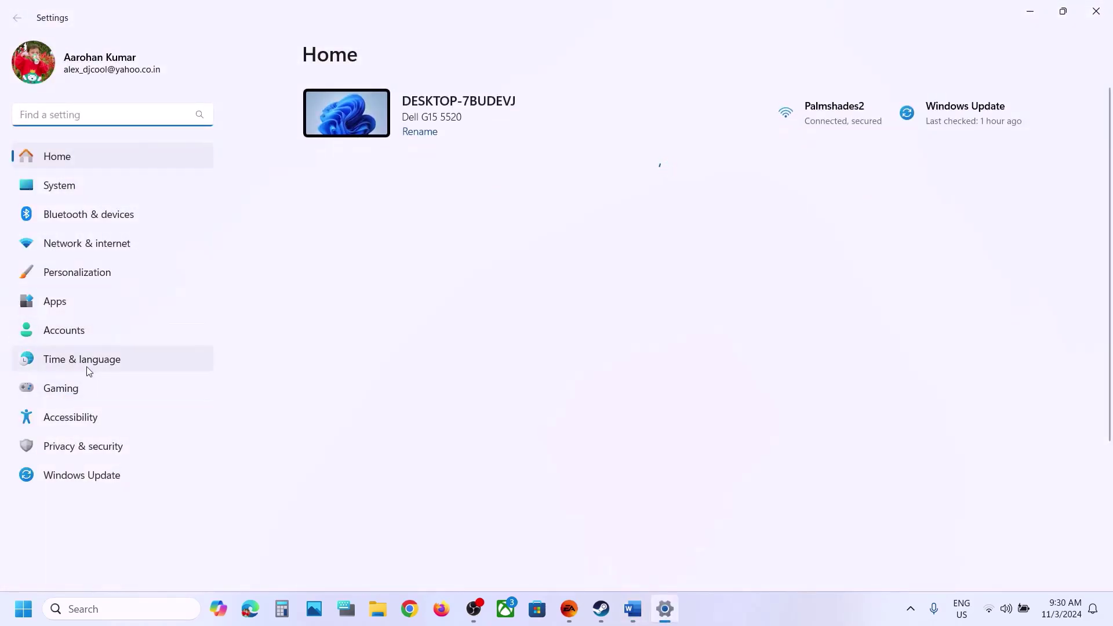
{"action": "left_click", "coordinate": [65, 192]}
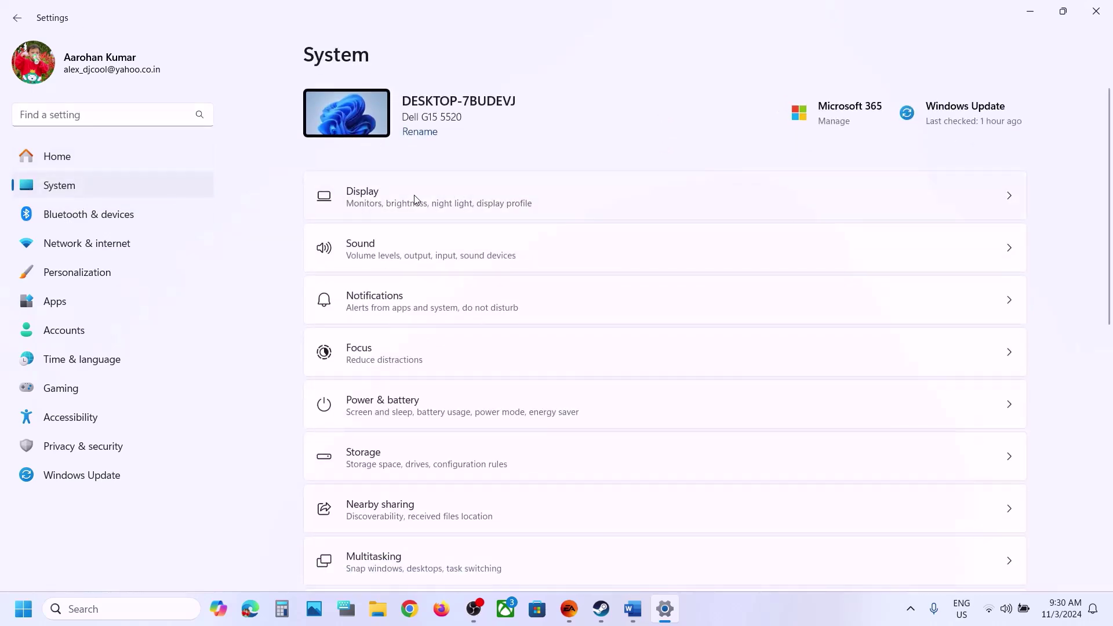
{"action": "left_click", "coordinate": [415, 200]}
{"action": "scroll", "coordinate": [574, 228], "scroll_direction": "down", "scroll_amount": 5}
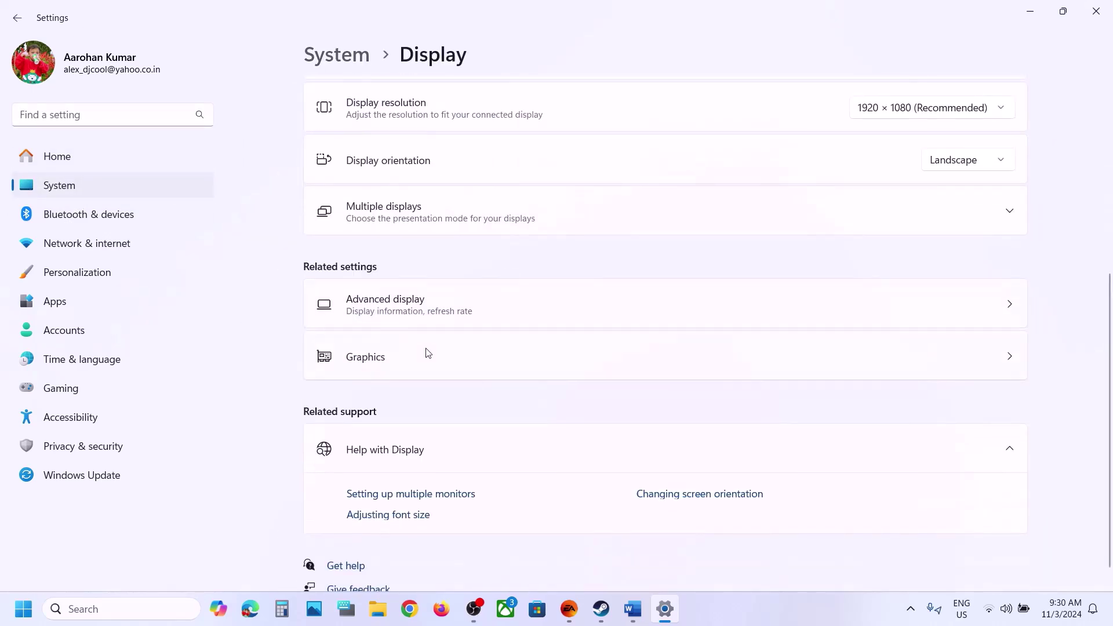
{"action": "left_click", "coordinate": [398, 362]}
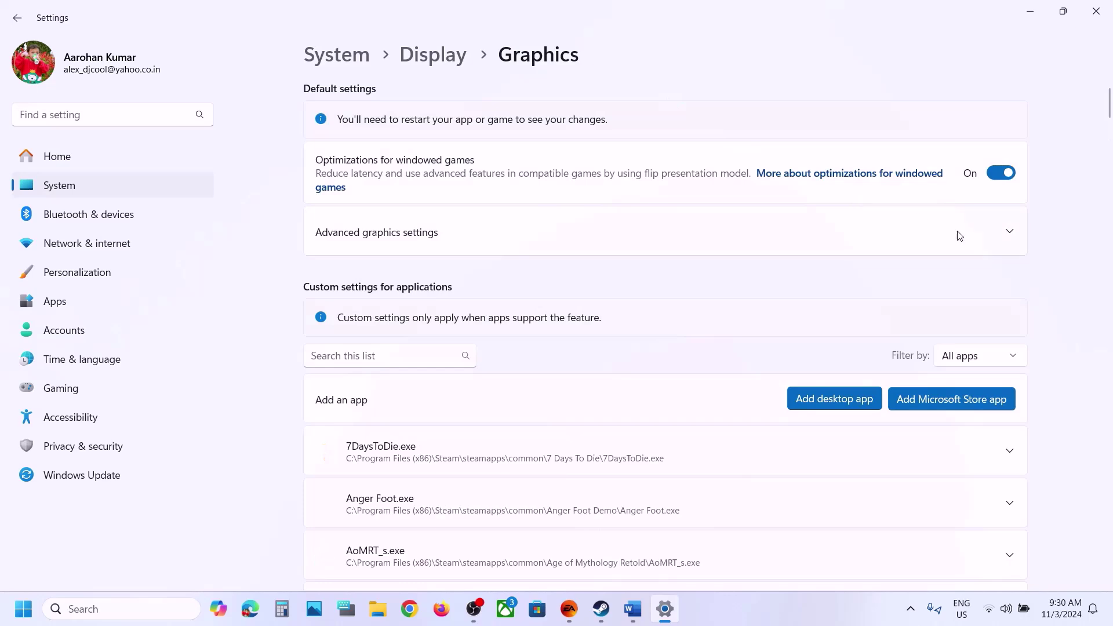
{"action": "left_click", "coordinate": [370, 233]}
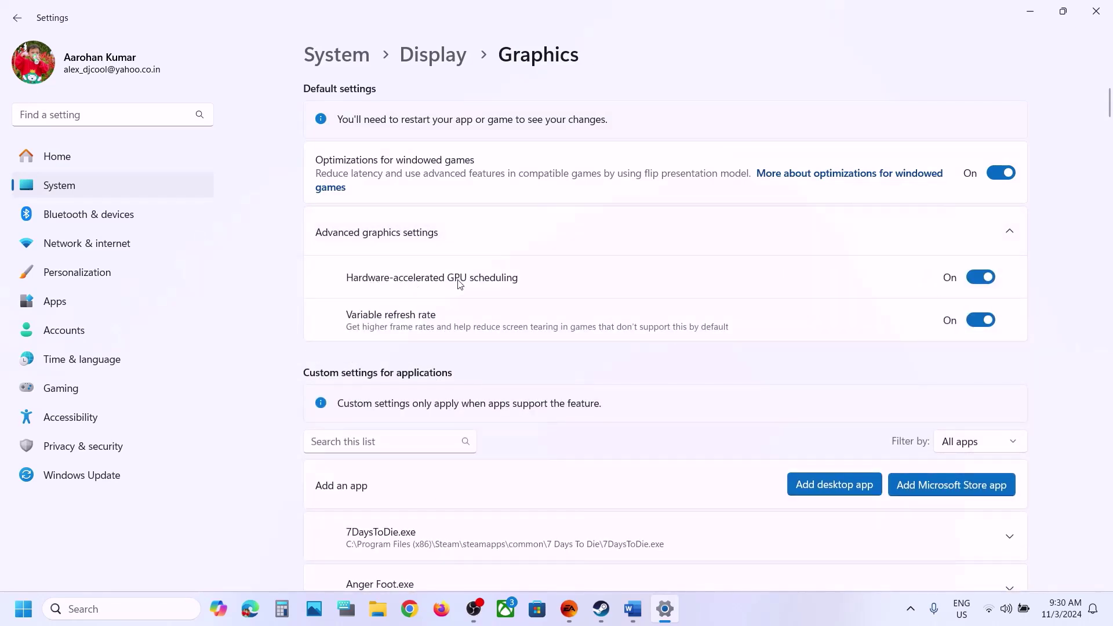
Toggle Hardware-accelerated GPU scheduling off and on twice, leaving it On.
{"action": "left_click", "coordinate": [982, 278]}
{"action": "left_click", "coordinate": [990, 280]}
{"action": "left_click", "coordinate": [980, 281]}
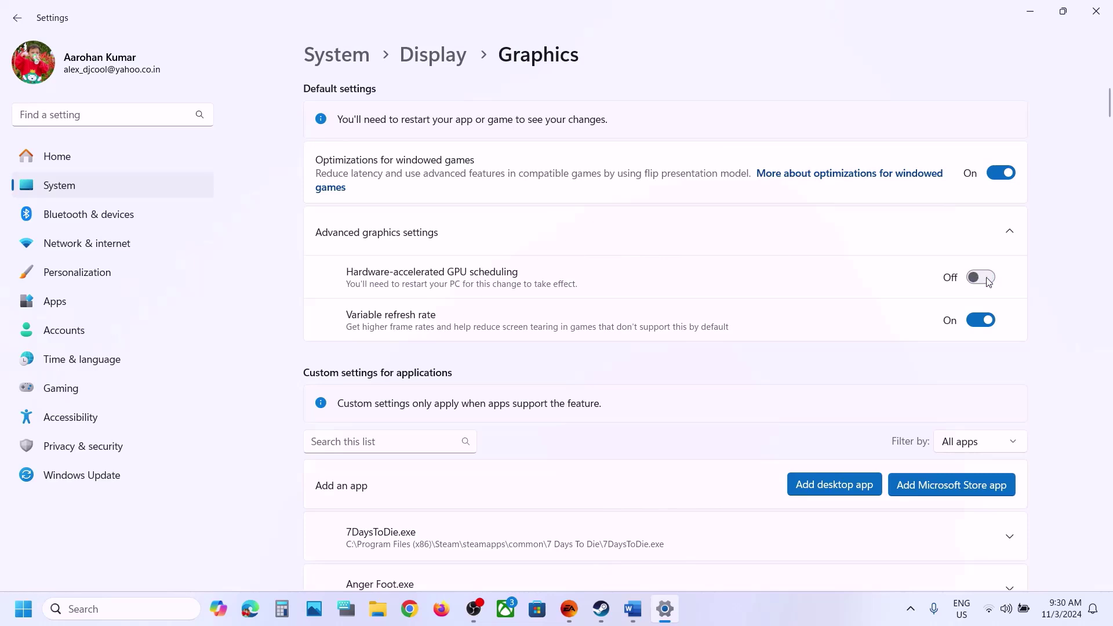
{"action": "left_click", "coordinate": [991, 280]}
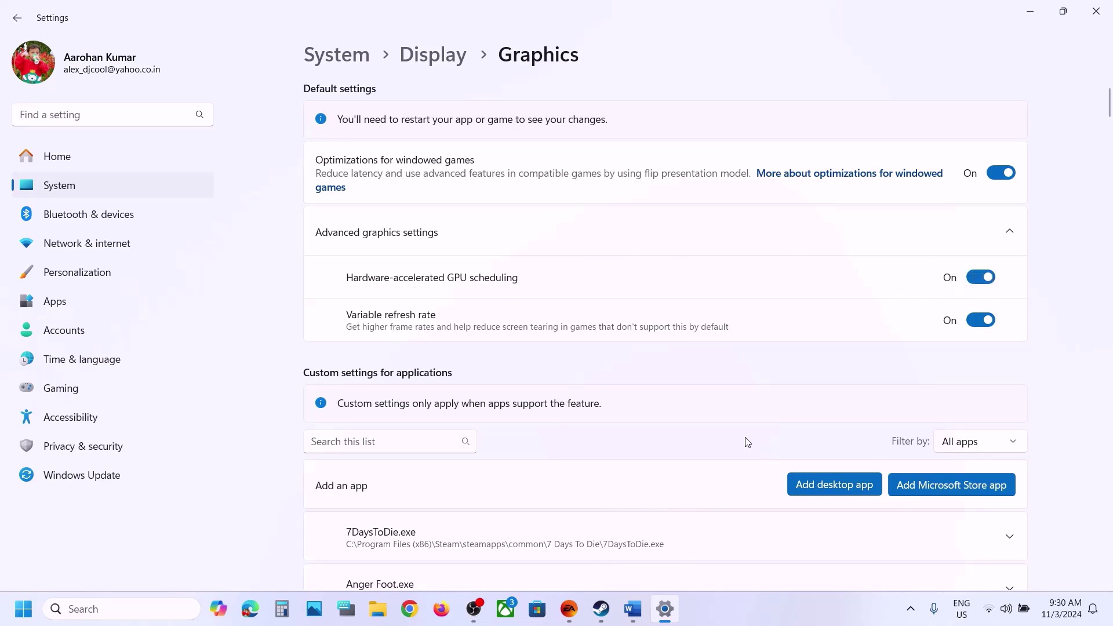
Back in the Word guide, scroll to Step 10 and select its heading.
{"action": "left_click", "coordinate": [638, 609]}
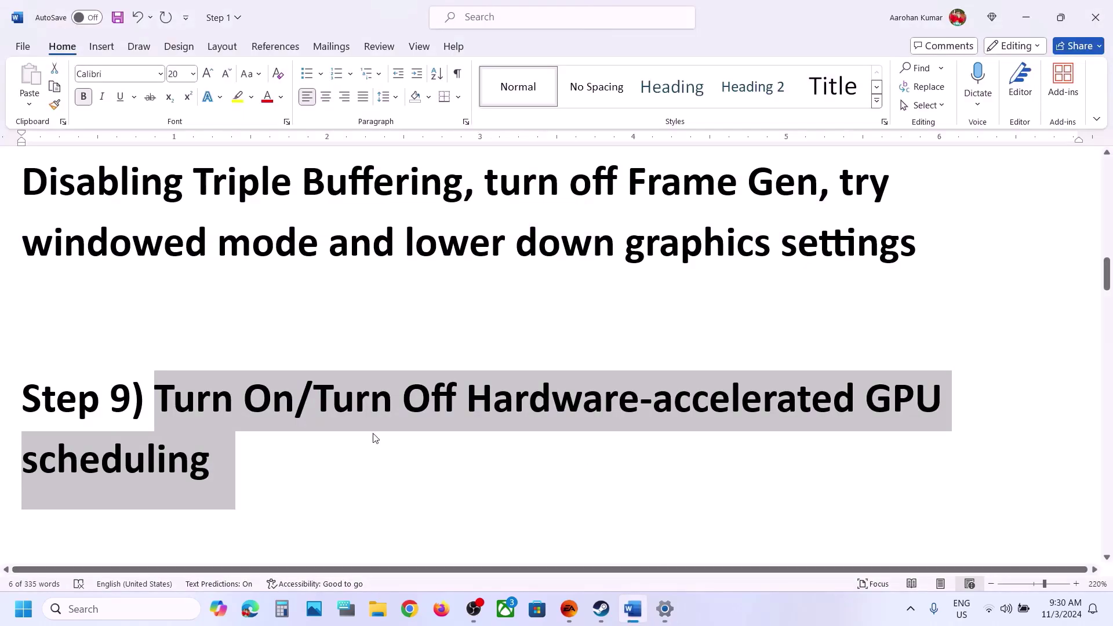
{"action": "scroll", "coordinate": [374, 435], "scroll_direction": "down", "scroll_amount": 5}
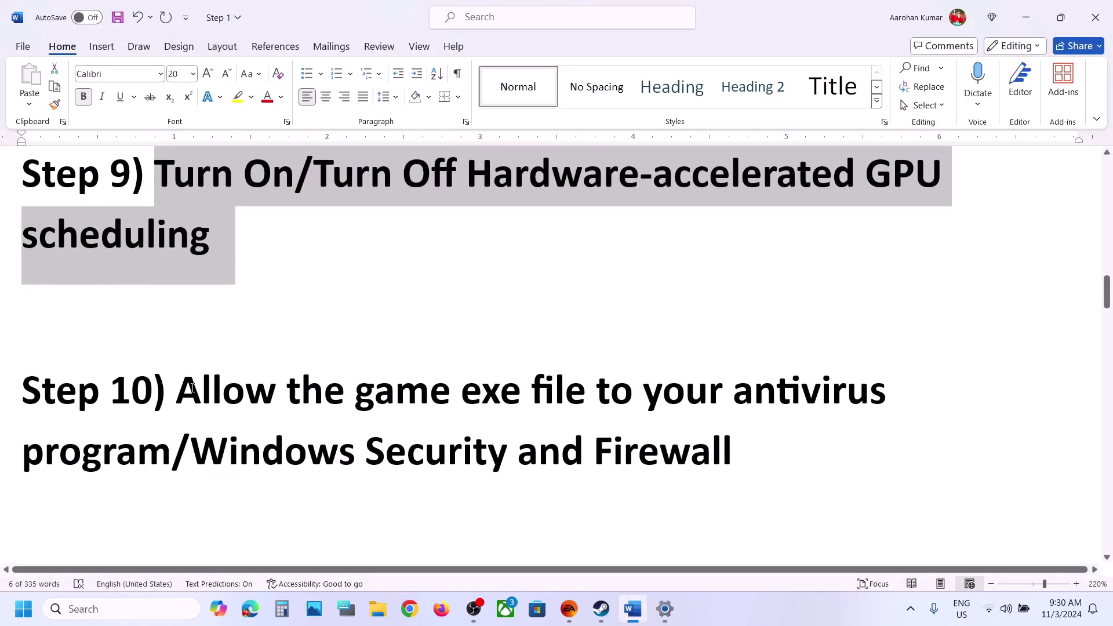
{"action": "left_click_drag", "start_coordinate": [200, 389], "coordinate": [172, 447]}
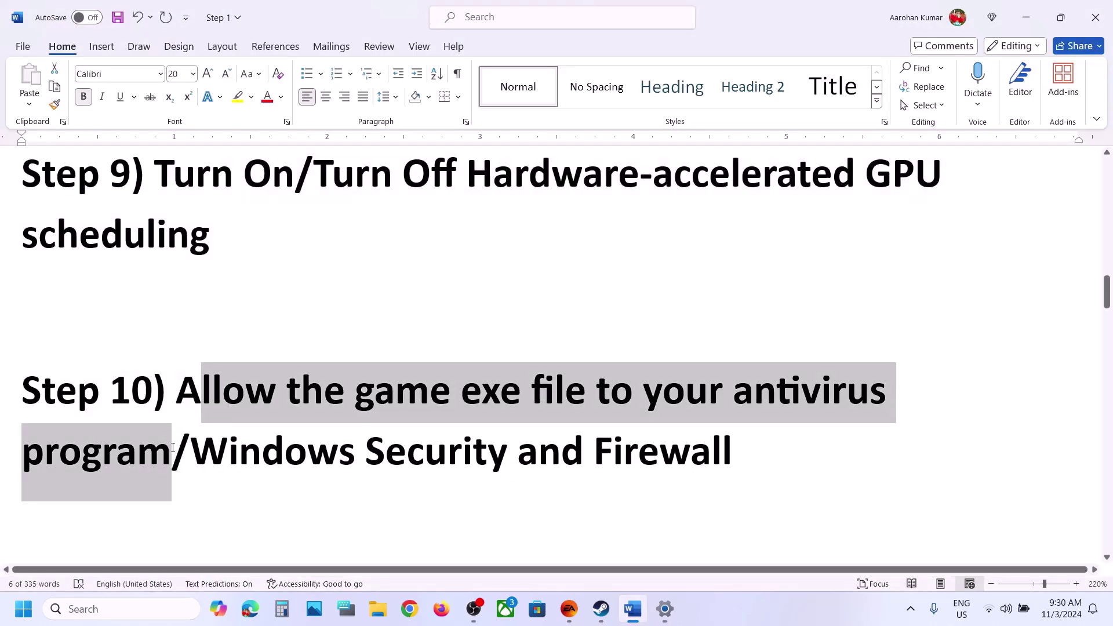